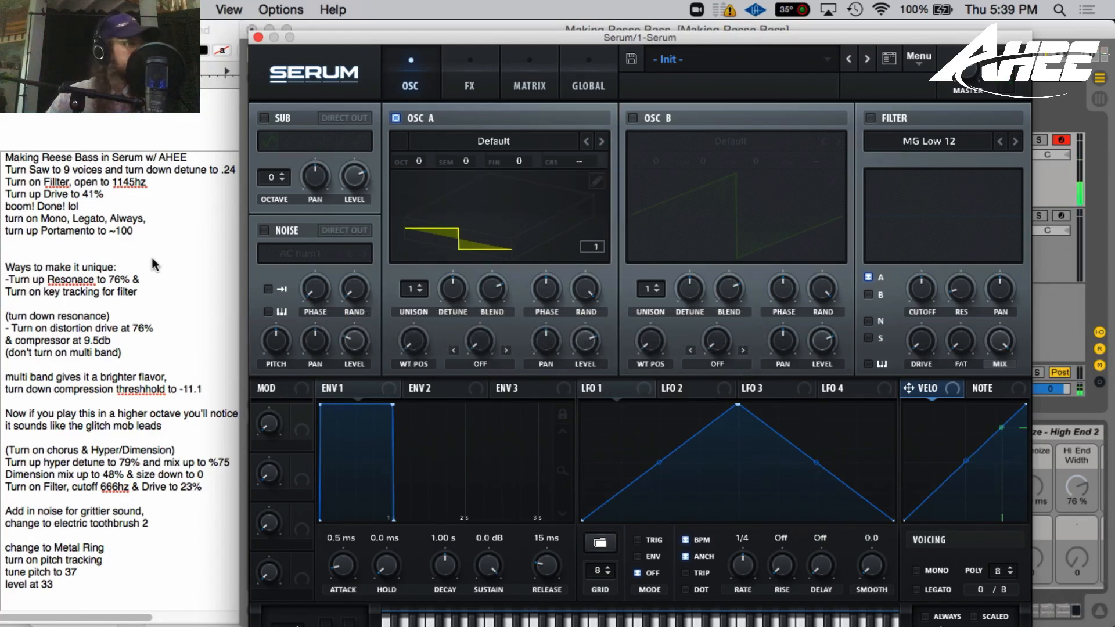
# - Set OSC A to 9 unison voices and enable the MG Low 12 filter with cutoff 1145 Hz and drive 41%
pyautogui.moveTo(405, 285); pyautogui.dragTo(409, 176)
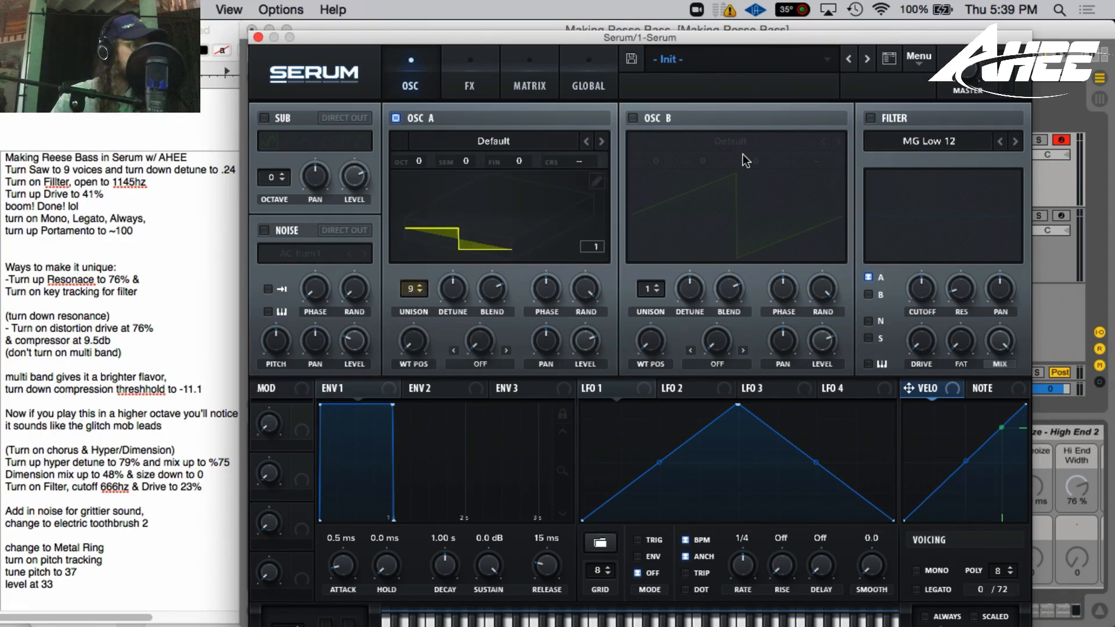
pyautogui.click(870, 118)
pyautogui.moveTo(926, 297); pyautogui.dragTo(919, 264)
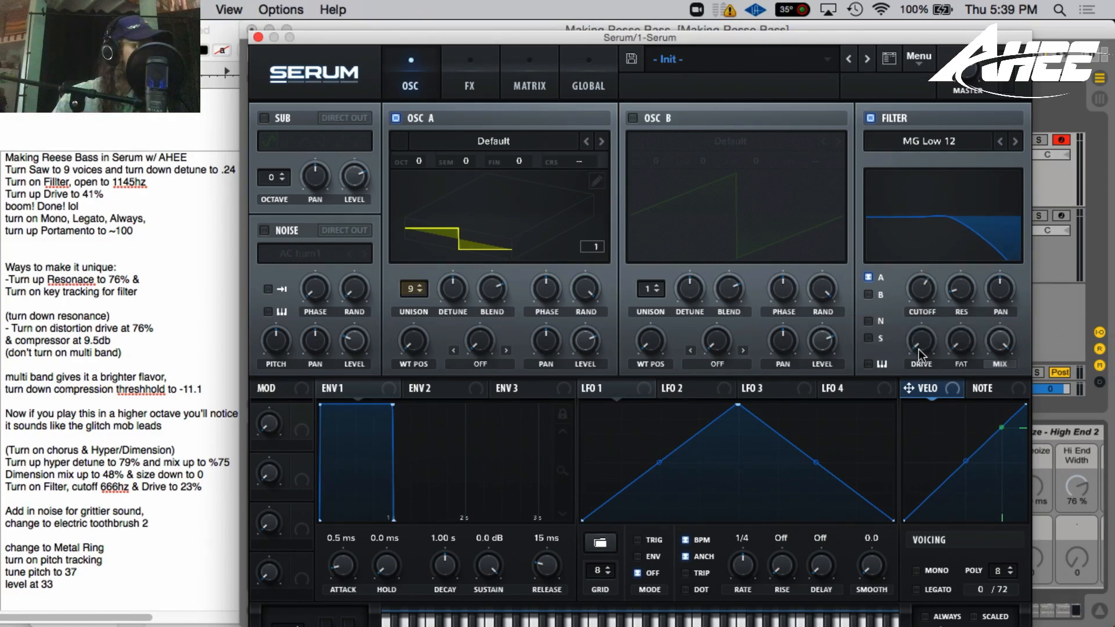
pyautogui.moveTo(919, 346); pyautogui.dragTo(909, 256)
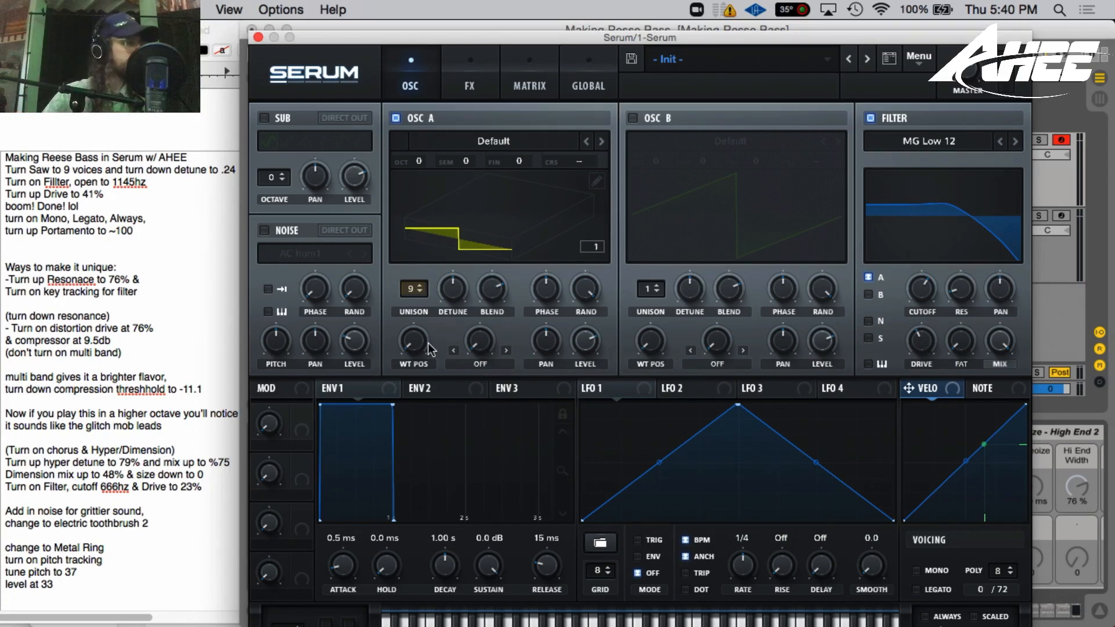
pyautogui.click(454, 289)
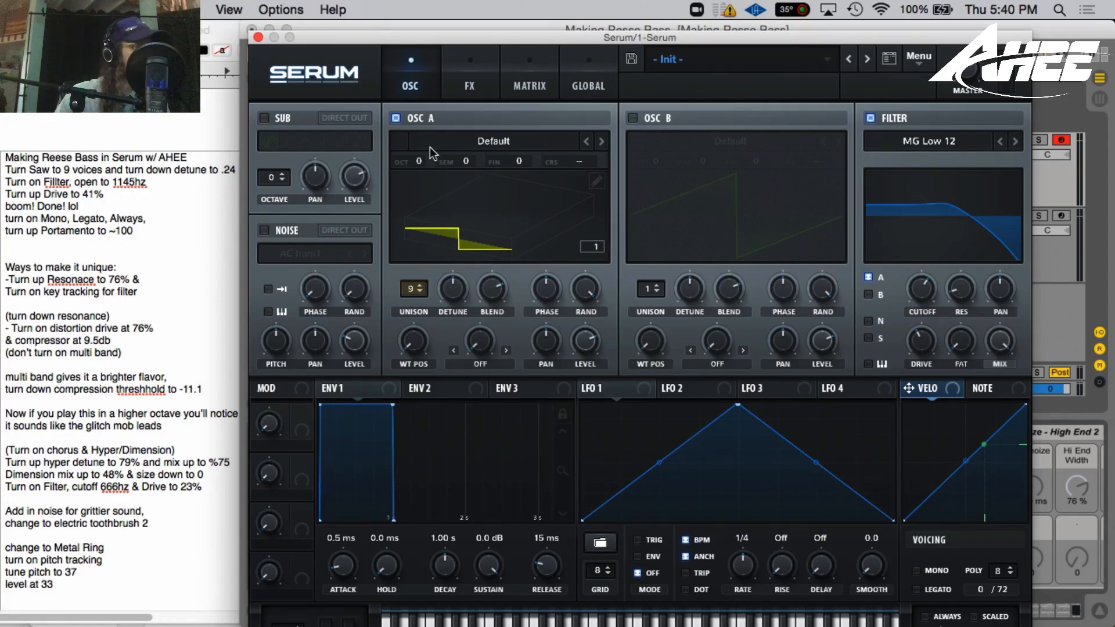
pyautogui.moveTo(444, 296)
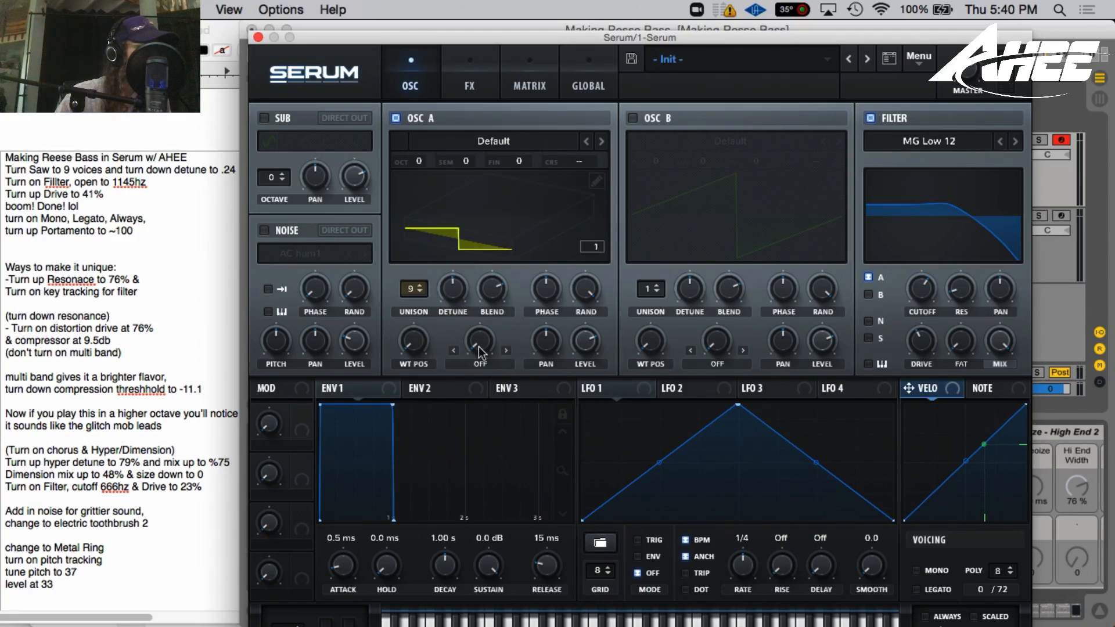
# - Turn on Mono, Legato and Always in the voicing section and raise the portamento to about 100
pyautogui.click(917, 571)
pyautogui.click(917, 589)
pyautogui.click(939, 619)
pyautogui.moveTo(799, 36); pyautogui.dragTo(784, 11)
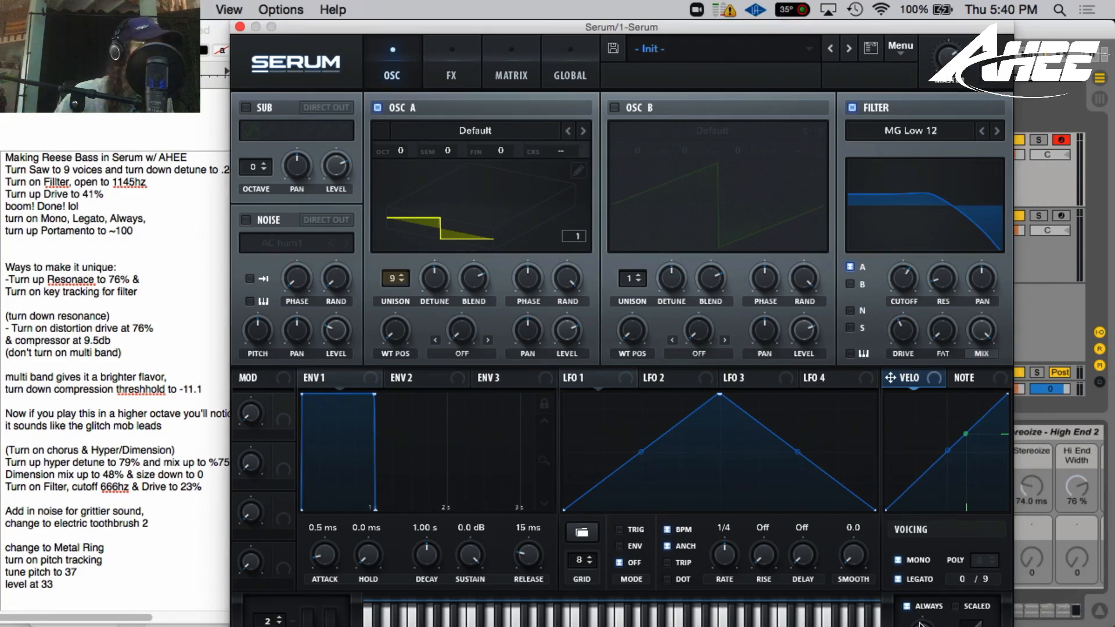
pyautogui.moveTo(919, 622)
pyautogui.moveTo(918, 621); pyautogui.dragTo(914, 539)
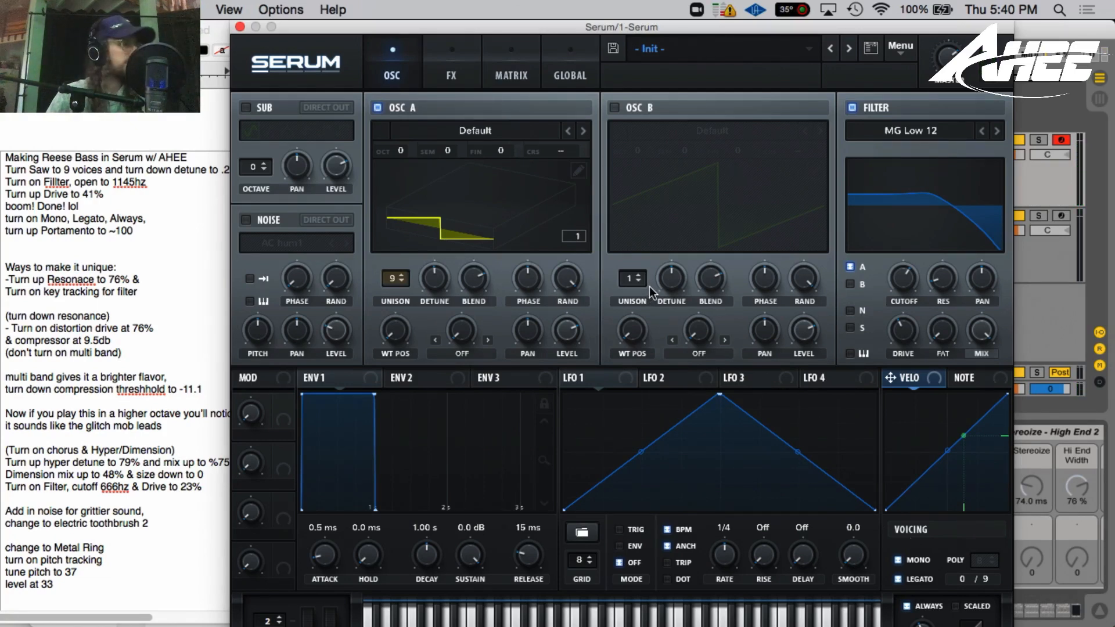
# - Try the filter resonance at 76% with filter key tracking turned on, and turn the resonance back down
pyautogui.moveTo(946, 278); pyautogui.dragTo(943, 148)
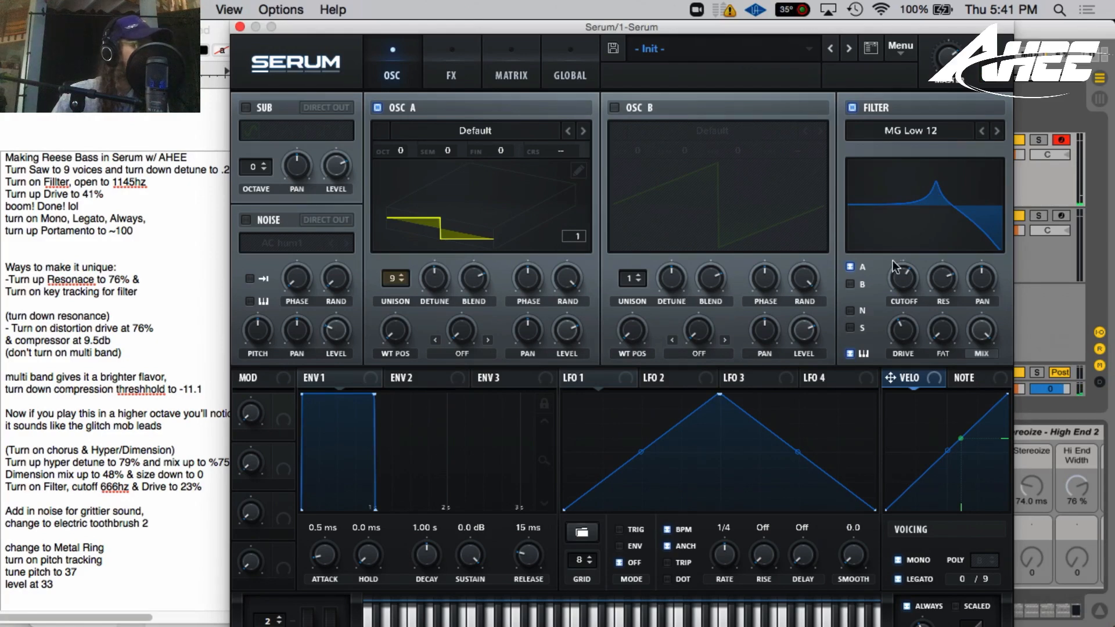
pyautogui.moveTo(936, 196); pyautogui.dragTo(921, 381)
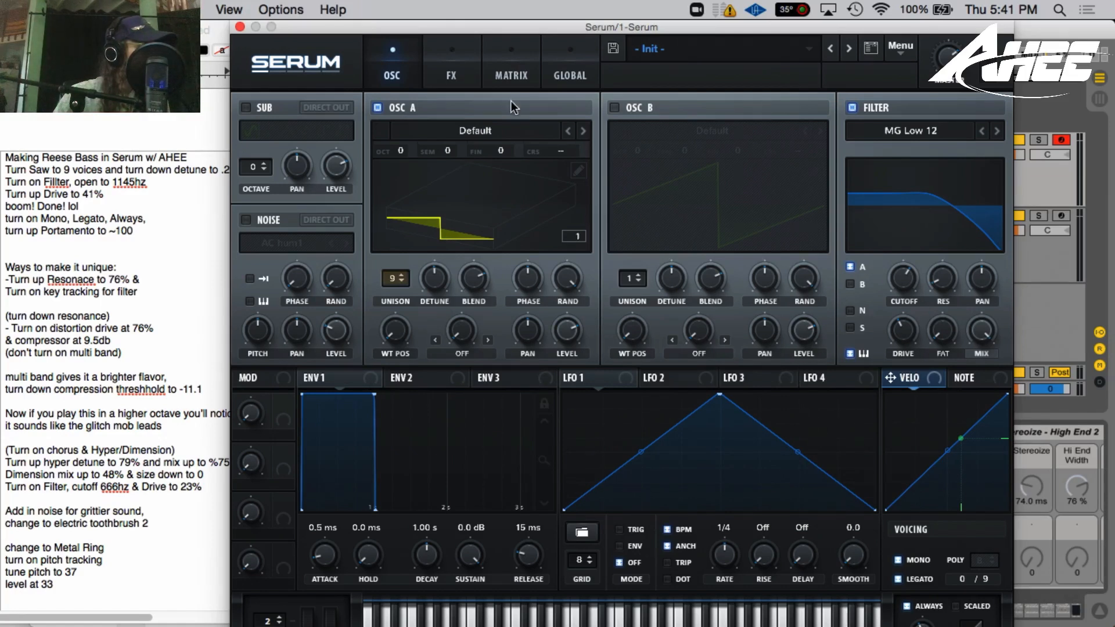
# - Enable the Distortion effect and raise its drive to 76%
pyautogui.click(442, 55)
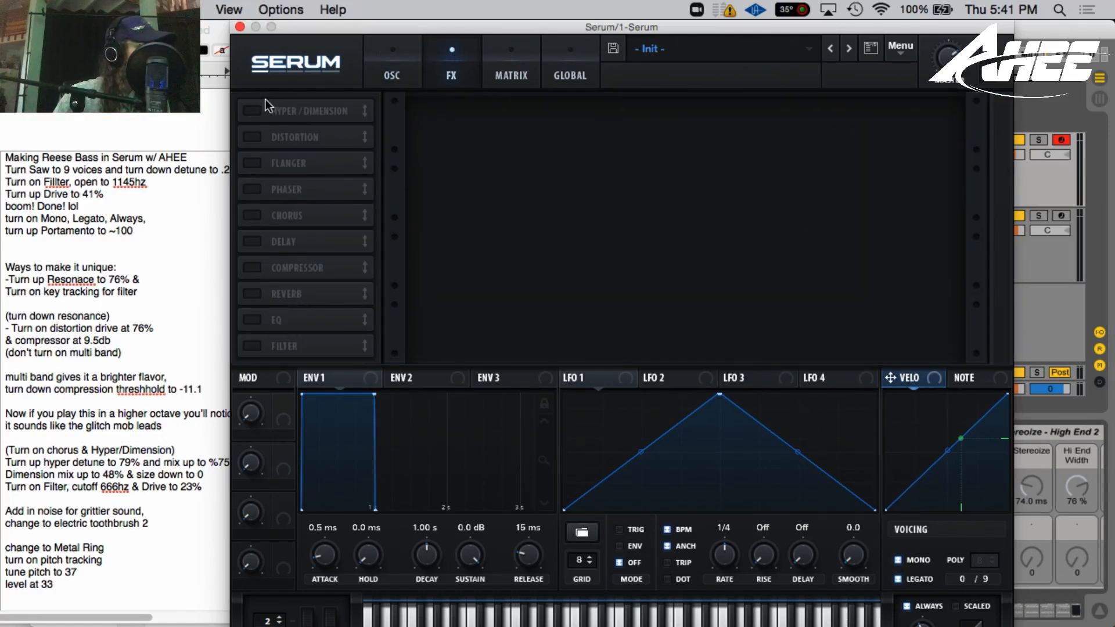
pyautogui.click(256, 139)
pyautogui.moveTo(807, 122); pyautogui.dragTo(819, 34)
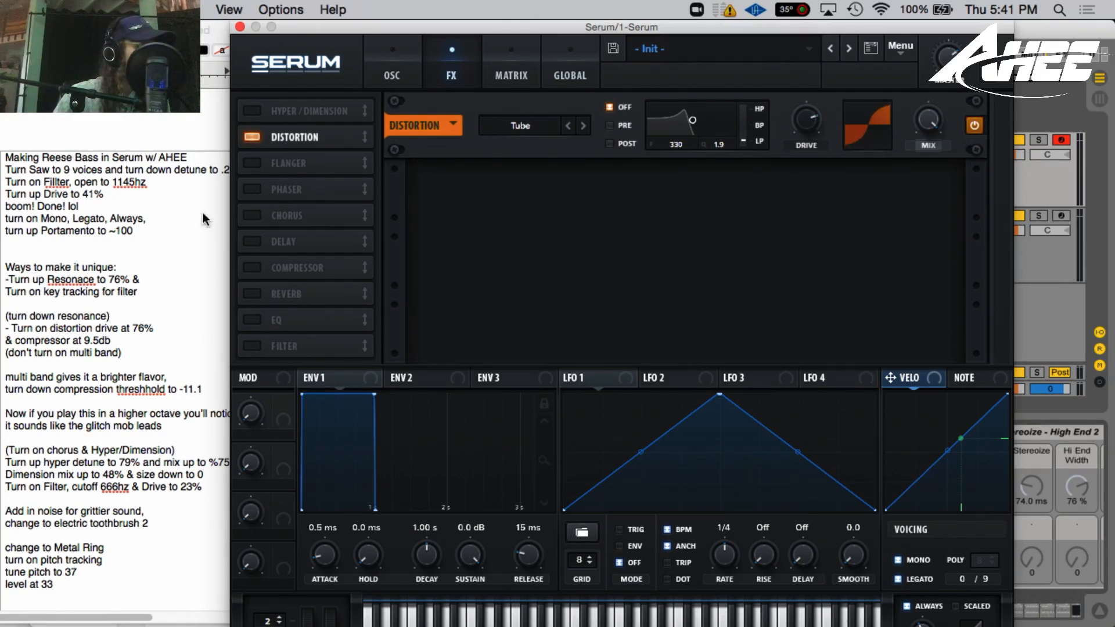
# - Enable the Compressor effect with gain 9.5 dB, turn on Multiband, and lower its threshold to -11.1 dB
pyautogui.click(253, 267)
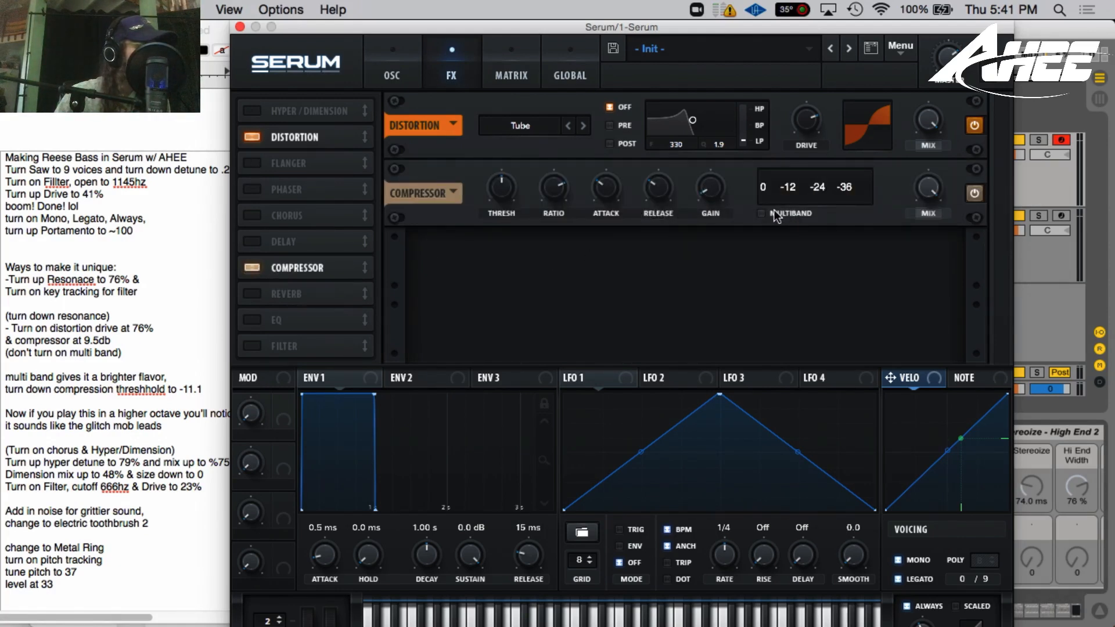
pyautogui.moveTo(713, 189); pyautogui.dragTo(713, 145)
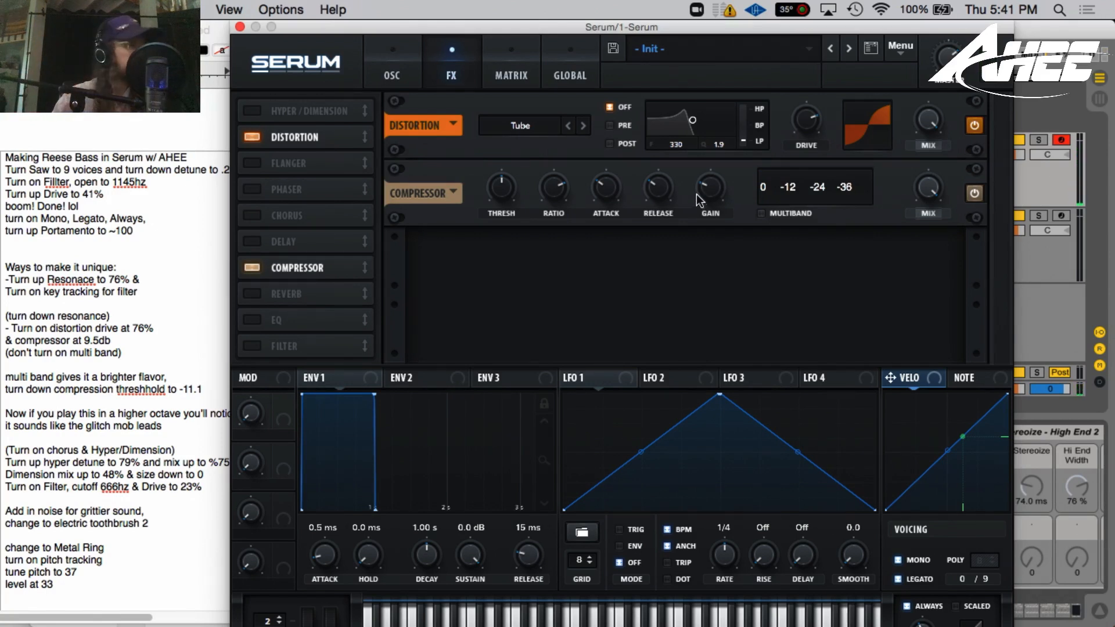
pyautogui.click(761, 213)
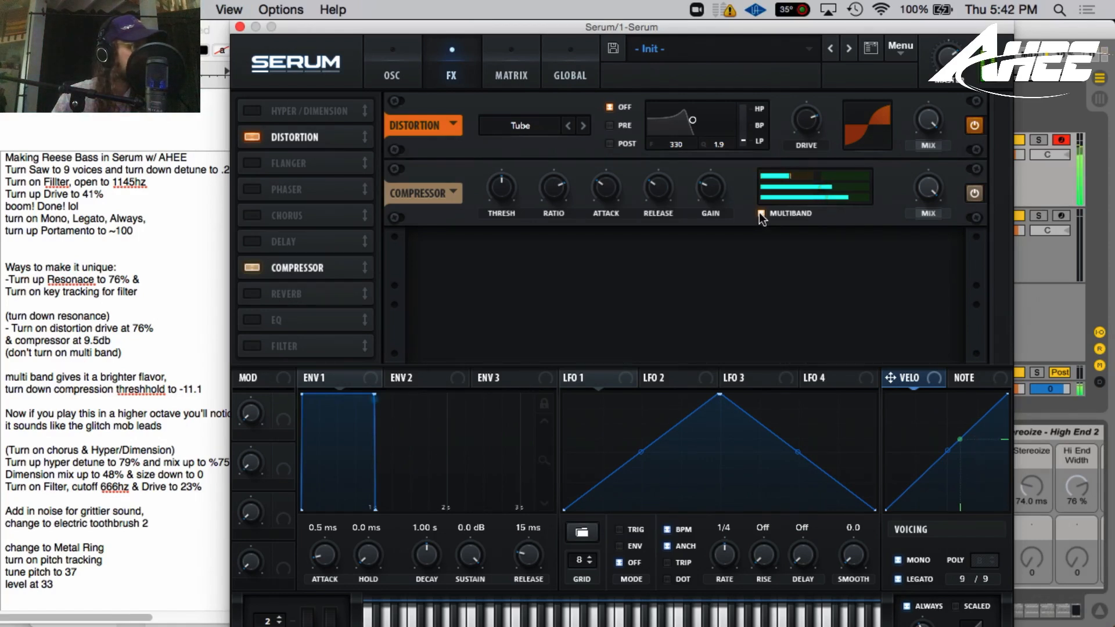
pyautogui.moveTo(503, 193); pyautogui.dragTo(500, 221)
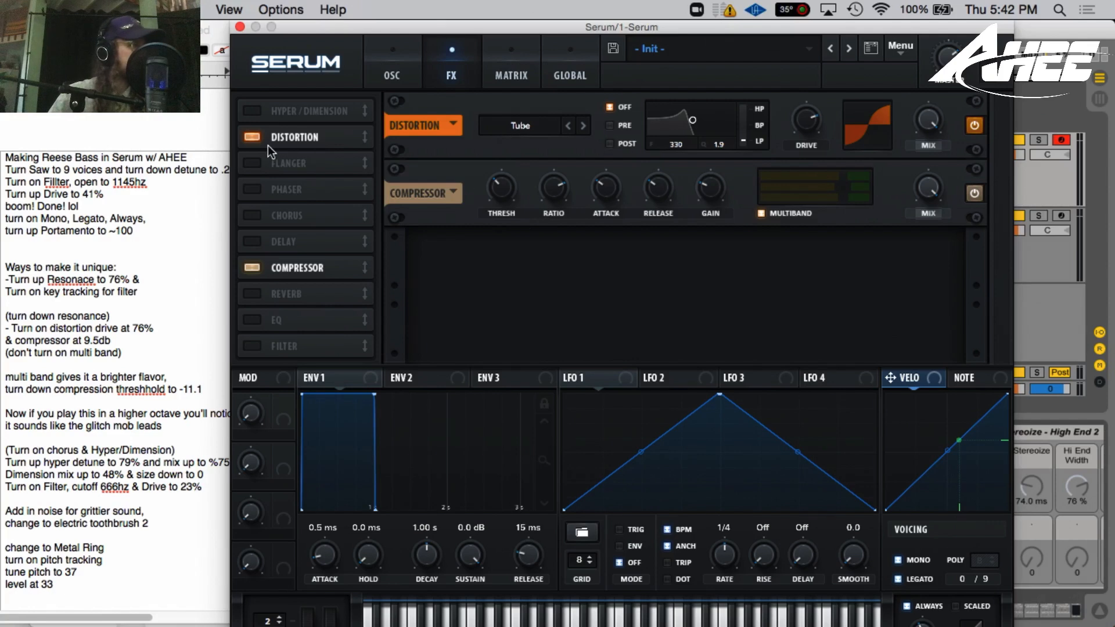
# - Enable Hyper/Dimension with Hyper detune 79% and mix 75%, and Dimension mix 48% and size 0
pyautogui.click(254, 112)
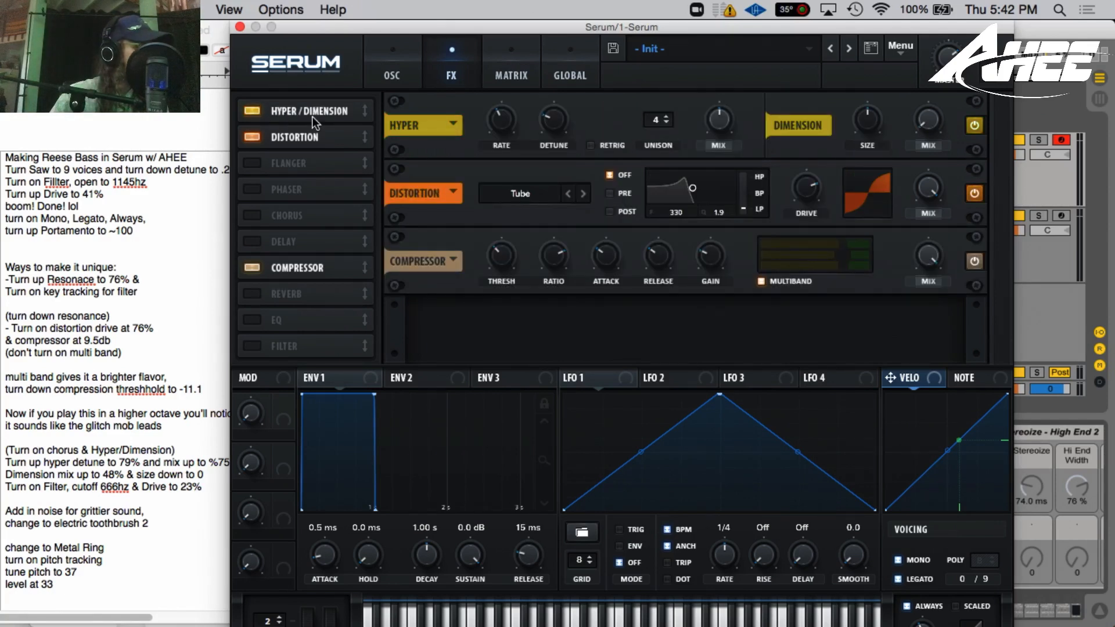
pyautogui.moveTo(554, 120); pyautogui.dragTo(564, 35)
pyautogui.moveTo(719, 126); pyautogui.dragTo(718, 76)
pyautogui.moveTo(928, 119); pyautogui.dragTo(932, 27)
pyautogui.moveTo(867, 119); pyautogui.dragTo(850, 232)
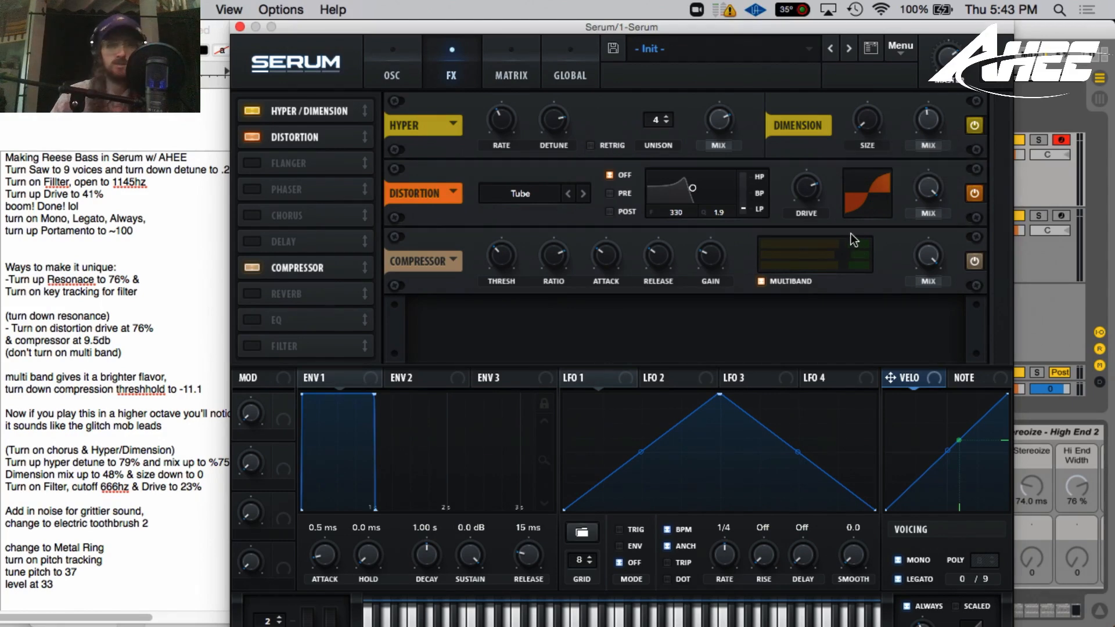
# - Enable the Filter effect, place it directly after the Compressor in the chain, and raise its cutoff slightly
pyautogui.click(283, 347)
pyautogui.moveTo(292, 339); pyautogui.dragTo(295, 297)
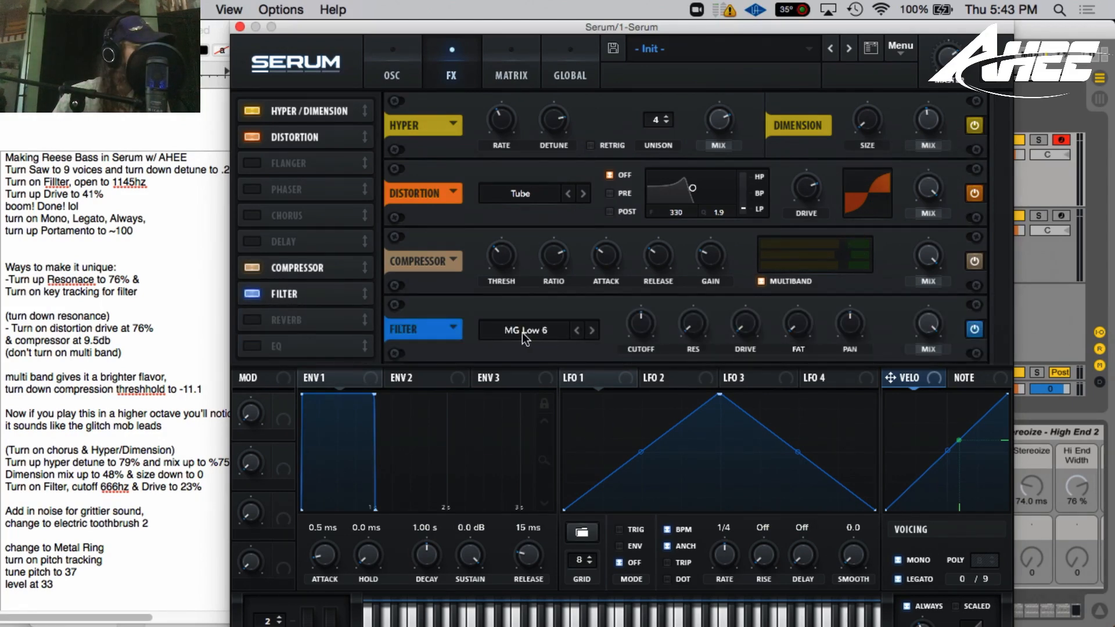
pyautogui.moveTo(642, 333)
pyautogui.mouseDown()
pyautogui.moveTo(643, 306)
pyautogui.moveTo(647, 331)
pyautogui.mouseUp()
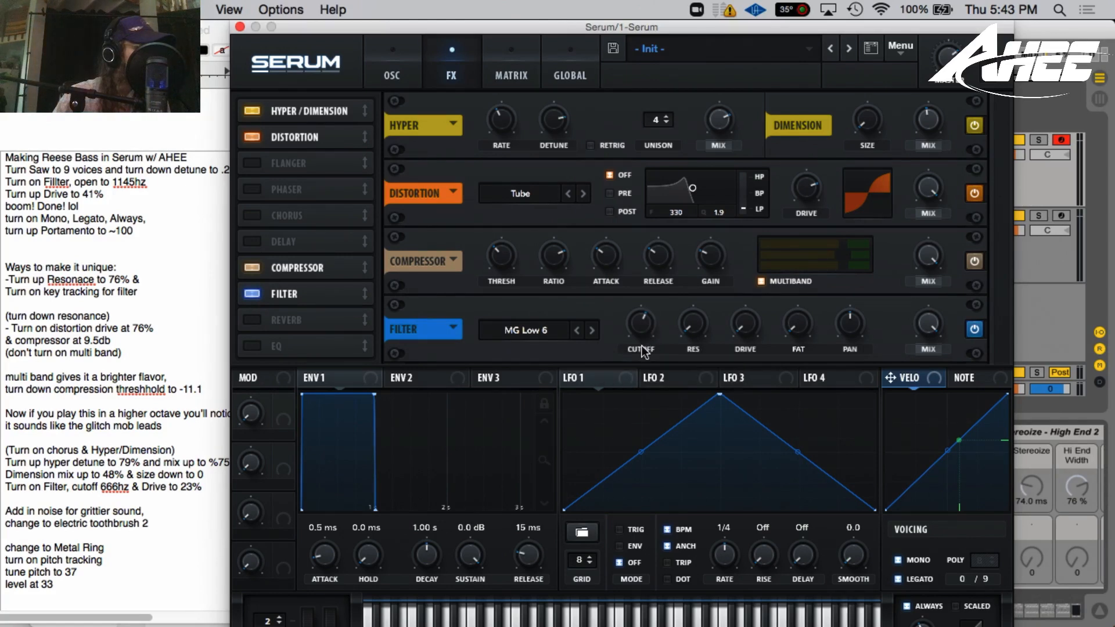
# - Enable the global preference that allows typable values on controls
pyautogui.click(900, 47)
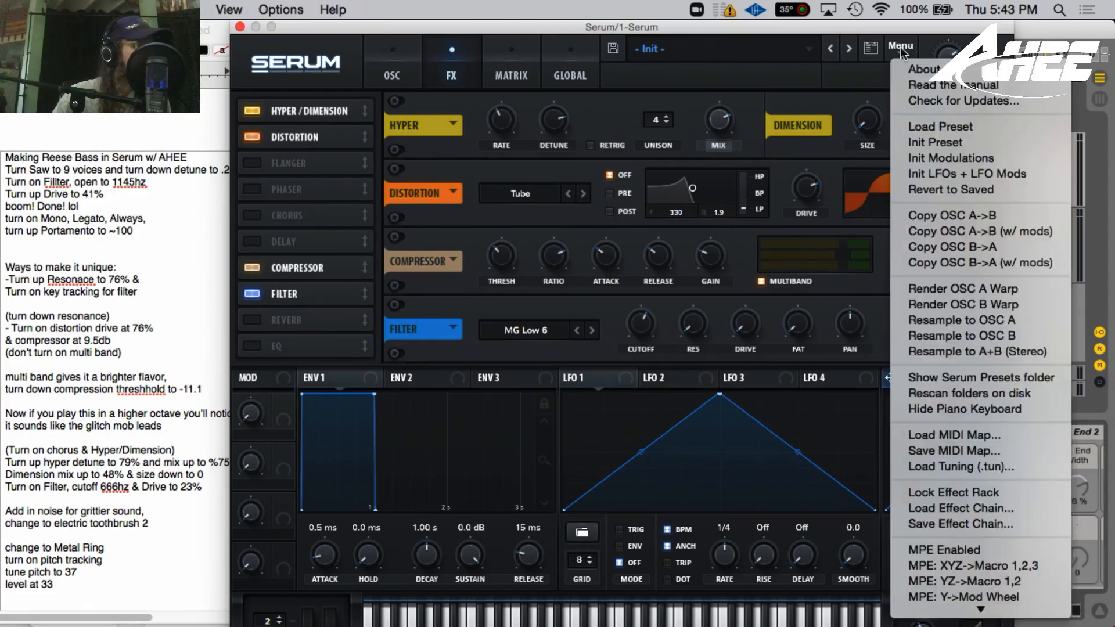
pyautogui.press('Escape')
pyautogui.click(571, 69)
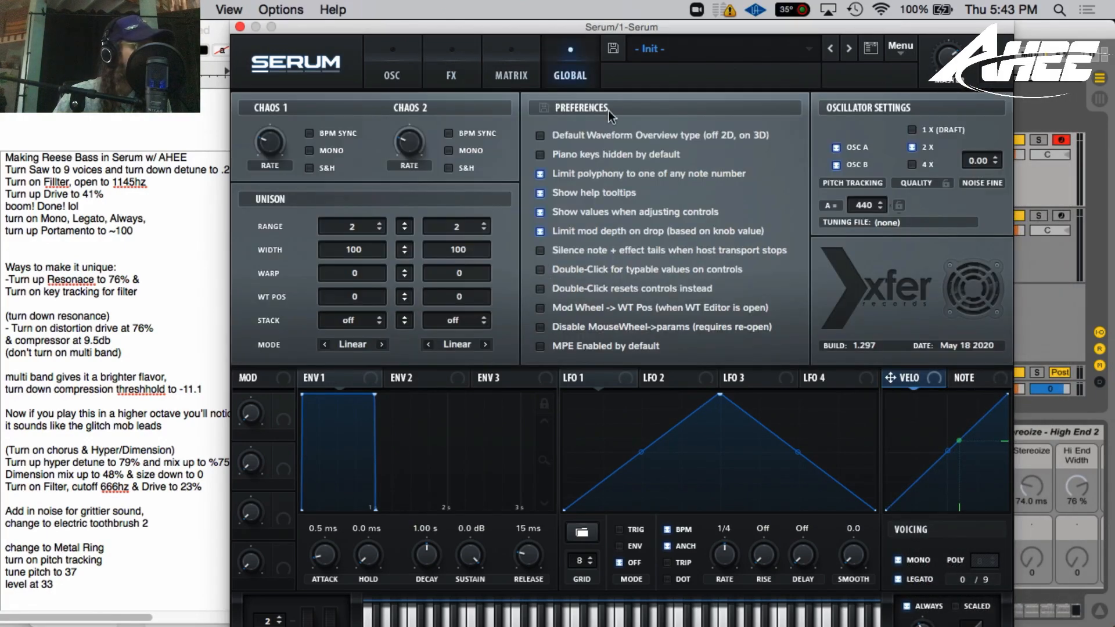
pyautogui.click(541, 270)
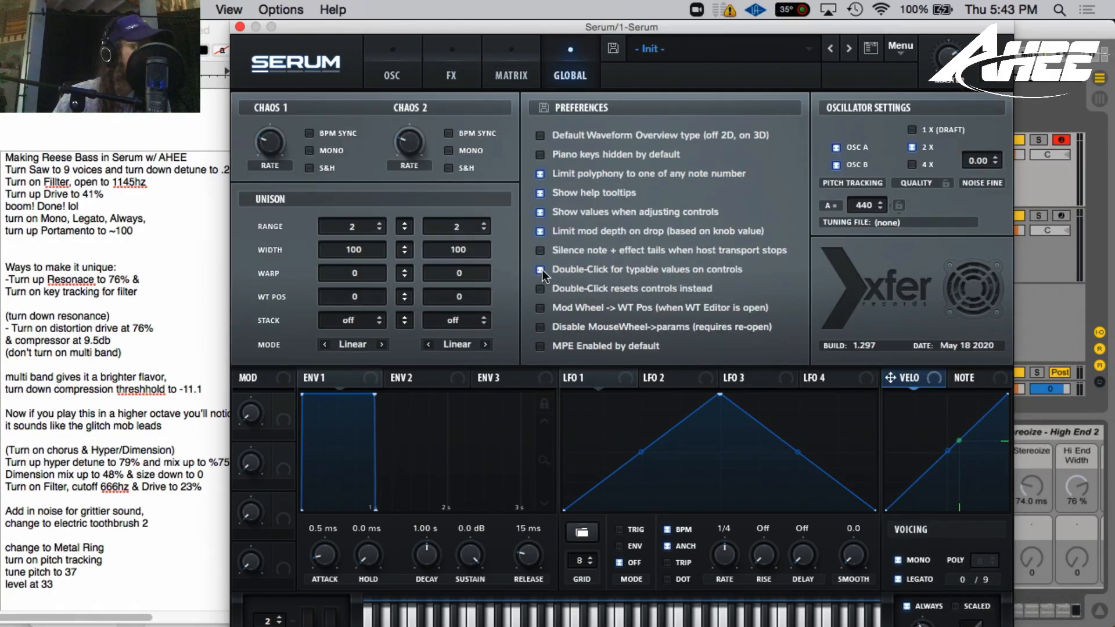
# - Set the Filter effect's cutoff to 666 Hz and raise its drive to 23%
pyautogui.click(520, 68)
pyautogui.click(452, 69)
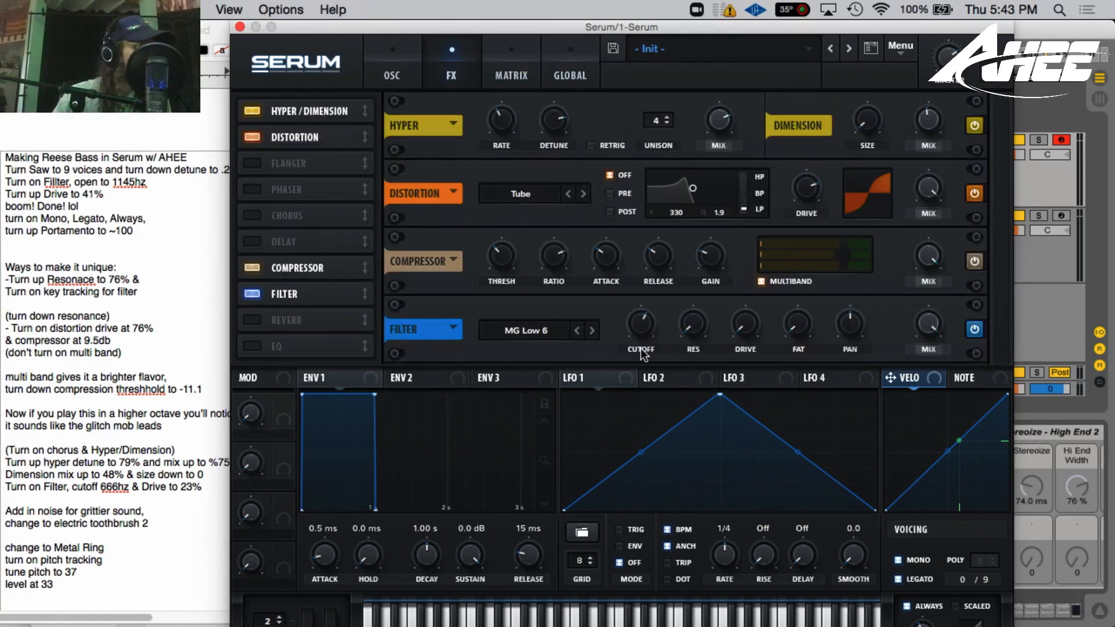
pyautogui.doubleClick(640, 332)
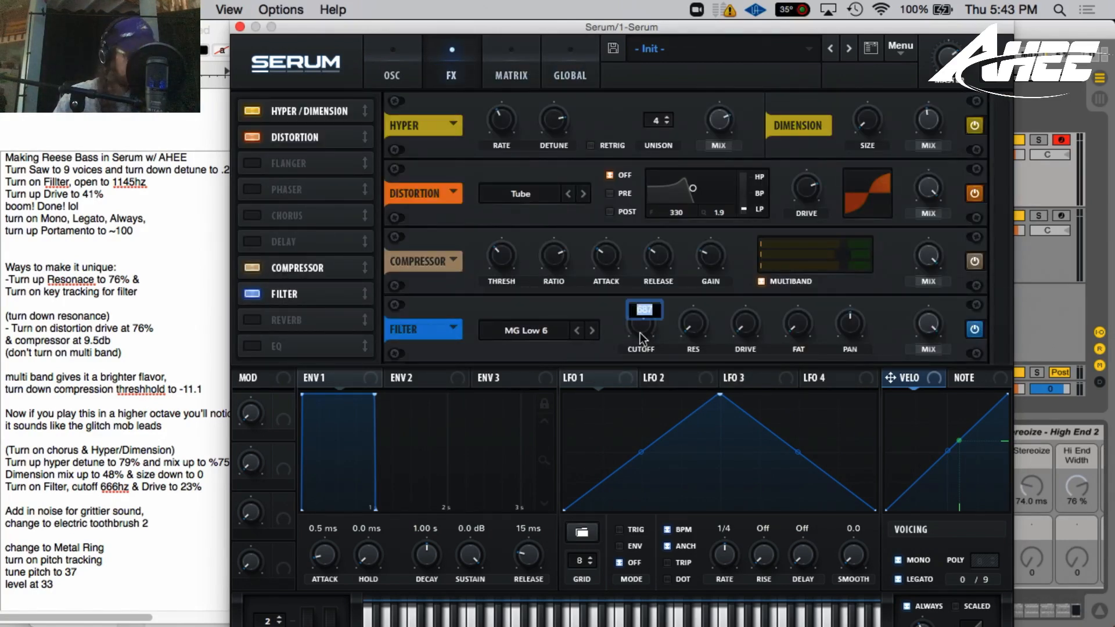
pyautogui.write('666')
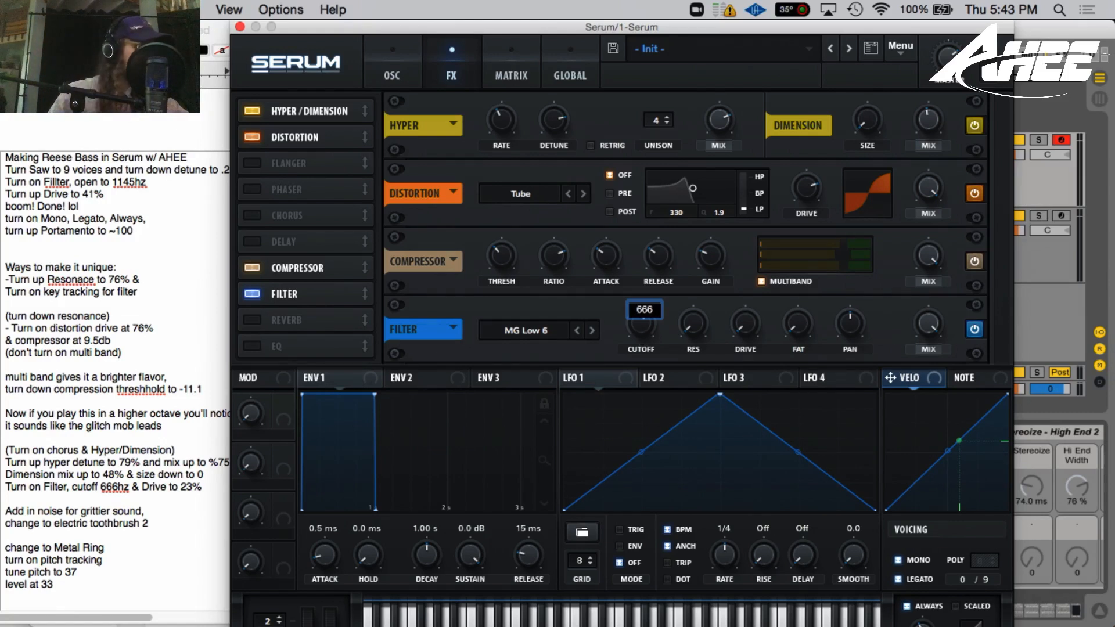
pyautogui.press('Return')
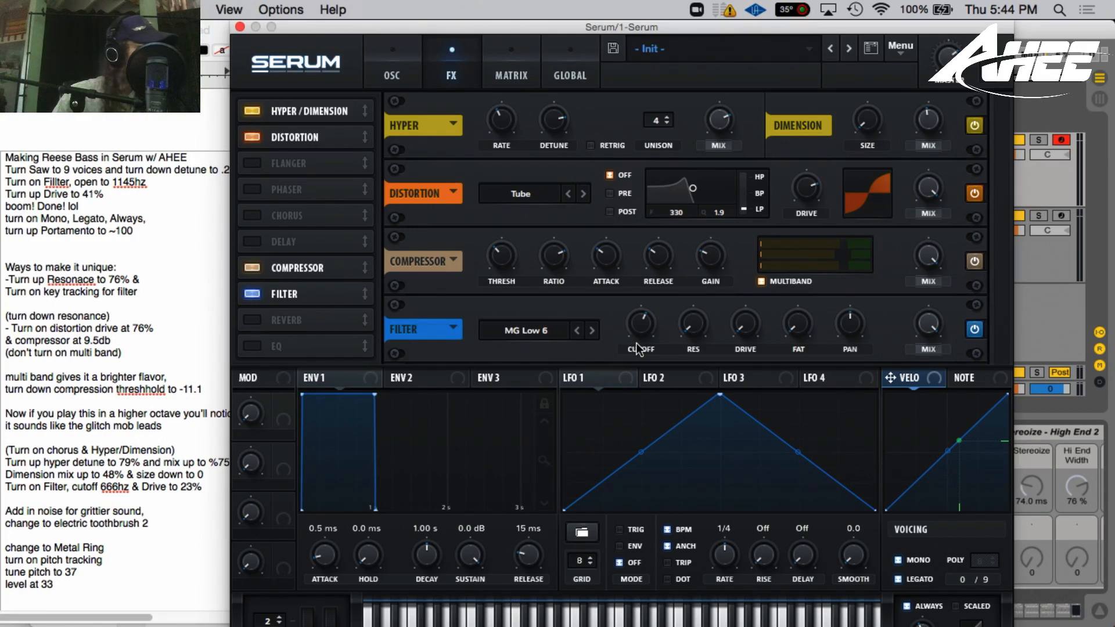
pyautogui.moveTo(754, 327); pyautogui.dragTo(737, 275)
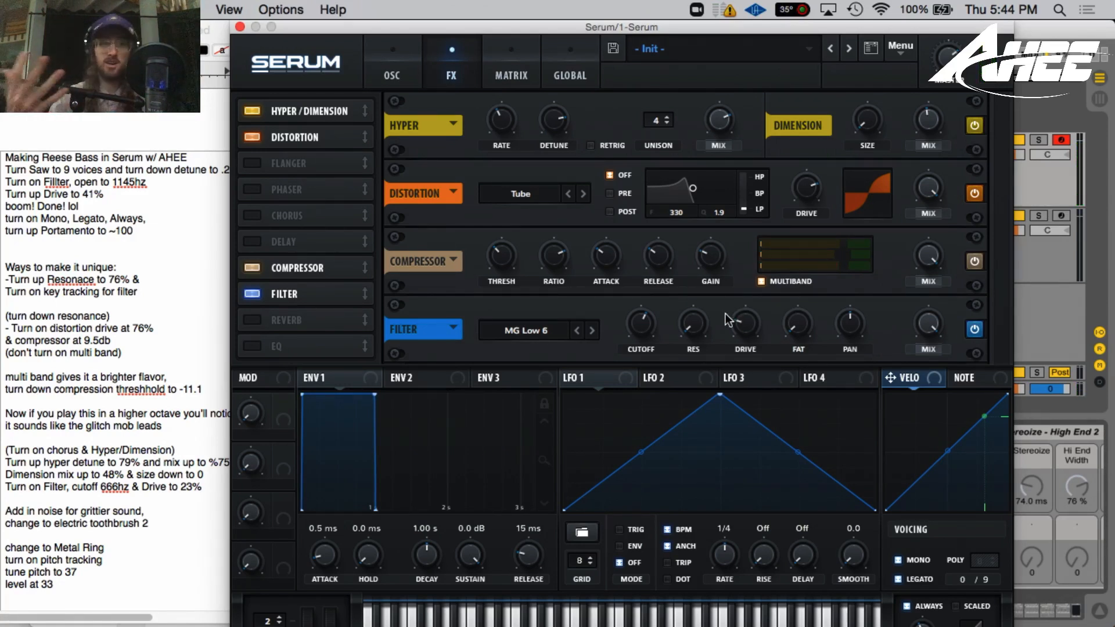
# - Enable the noise oscillator and adjust its level slightly
pyautogui.click(381, 53)
pyautogui.click(245, 220)
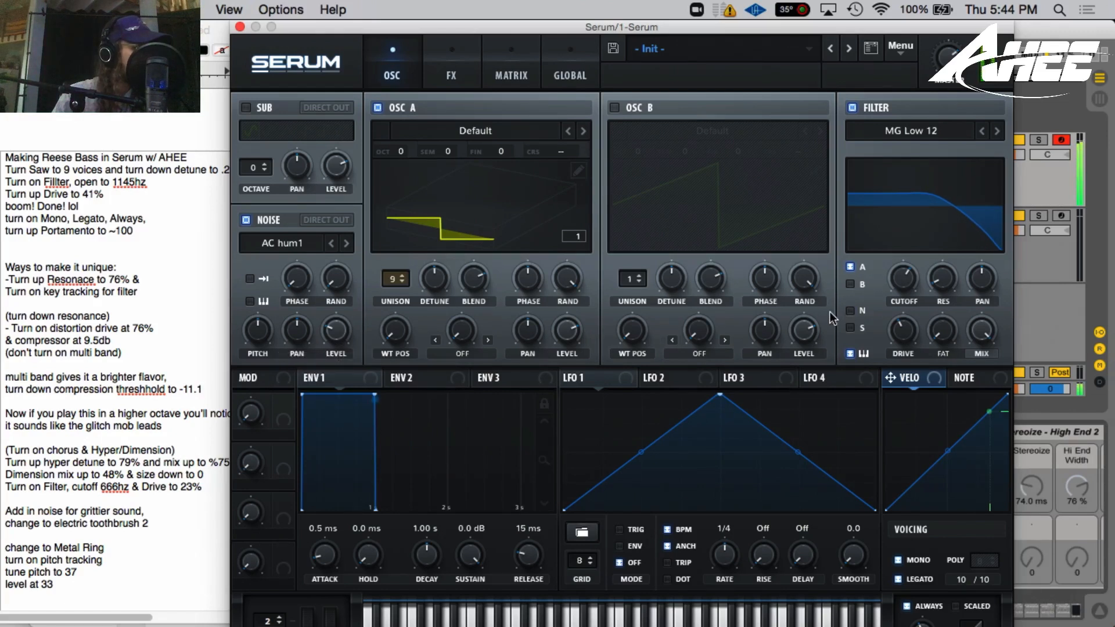
pyautogui.click(335, 336)
pyautogui.moveTo(335, 331)
pyautogui.mouseDown()
pyautogui.moveTo(334, 278)
pyautogui.moveTo(336, 337)
pyautogui.mouseUp()
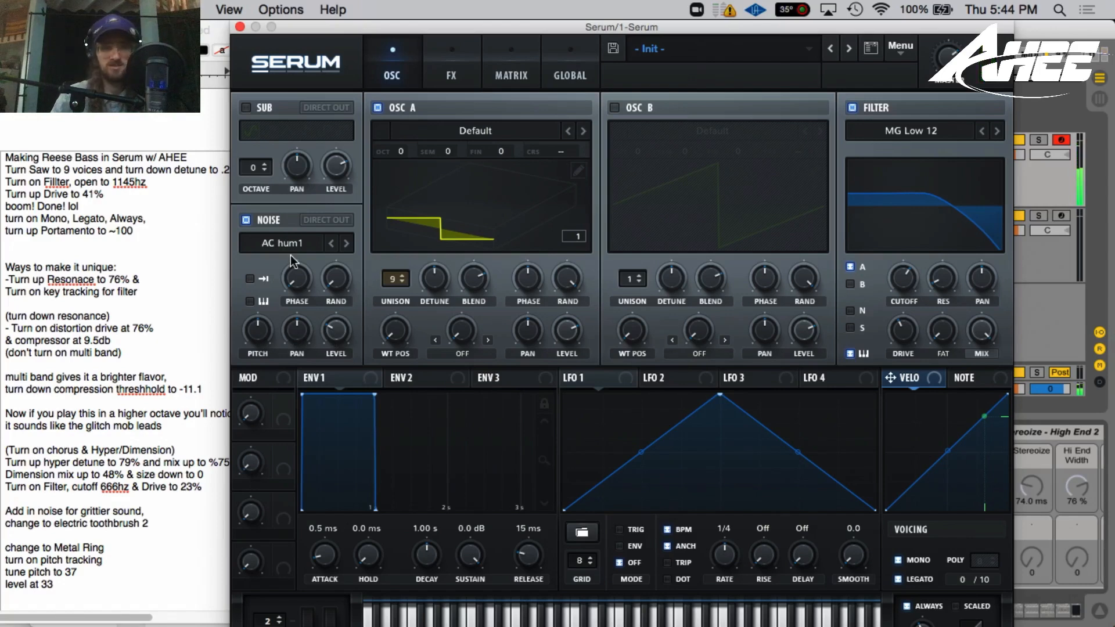
# - Load Electric Toothbrush Bass 2 from AHEE Soundz as the noise sample and raise the noise level
pyautogui.click(274, 236)
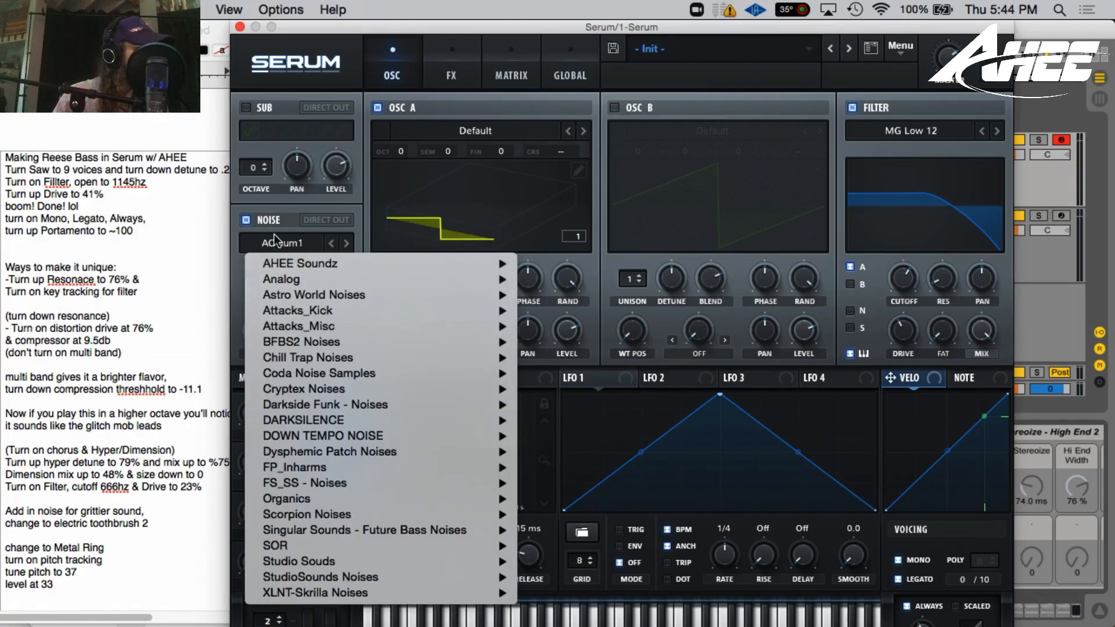
pyautogui.moveTo(306, 279)
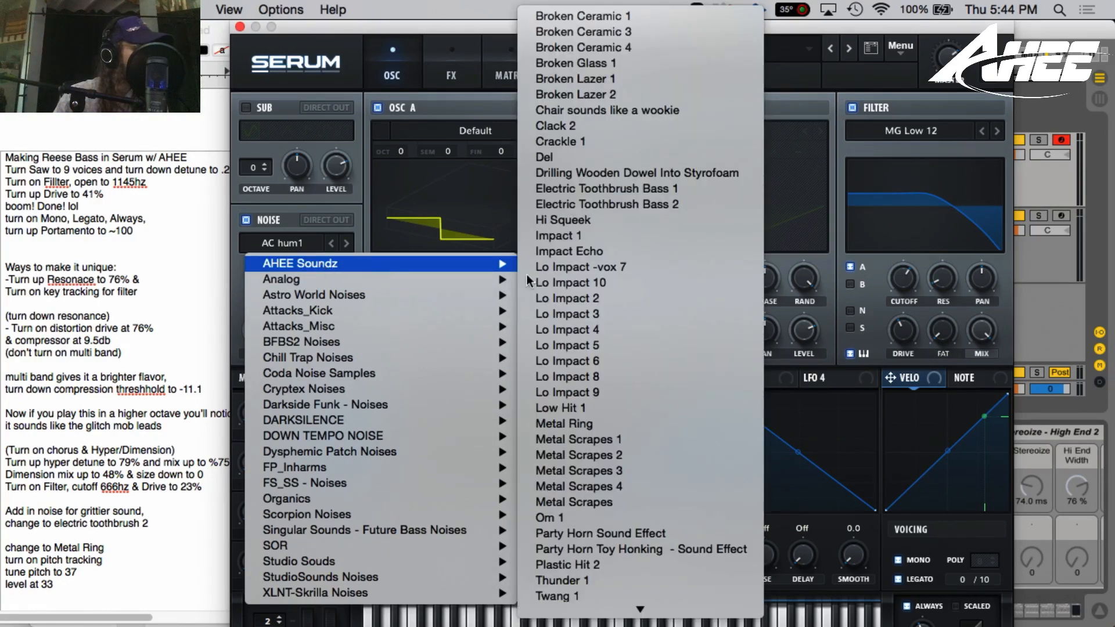
pyautogui.click(600, 206)
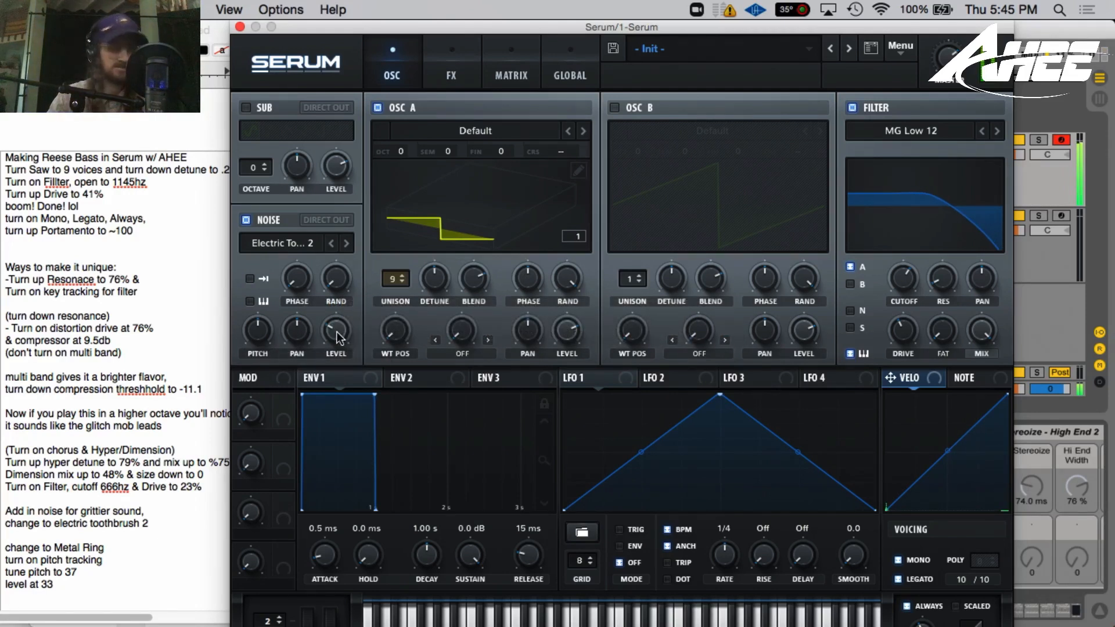
pyautogui.moveTo(336, 332); pyautogui.dragTo(330, 232)
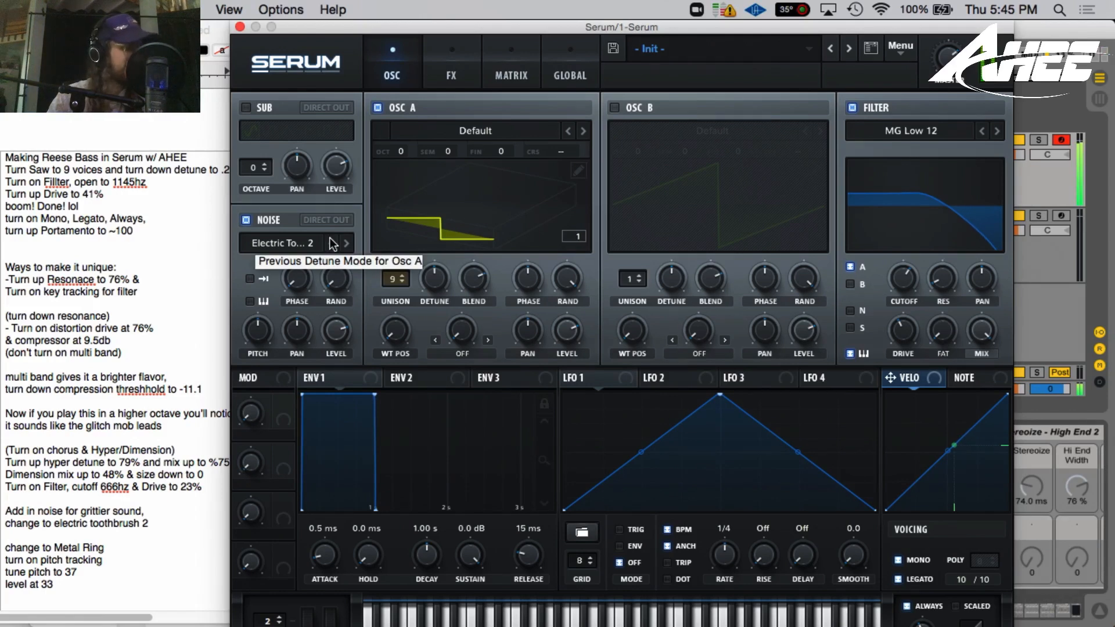
# - Switch OSC A off to audition the noise layer alone, and switch it back on
pyautogui.click(378, 107)
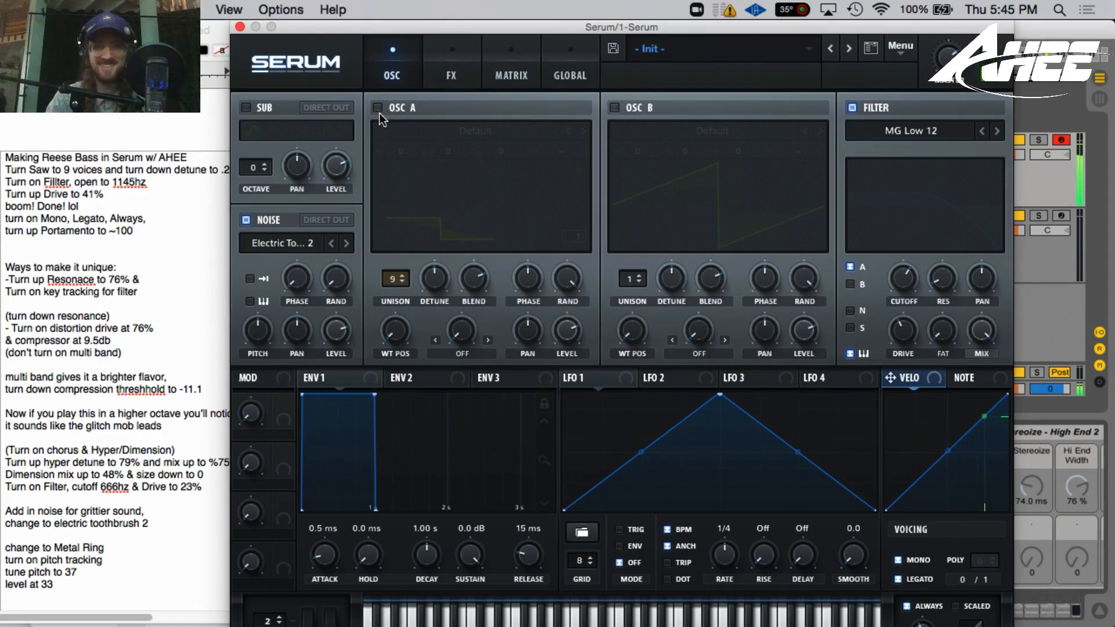
pyautogui.click(378, 107)
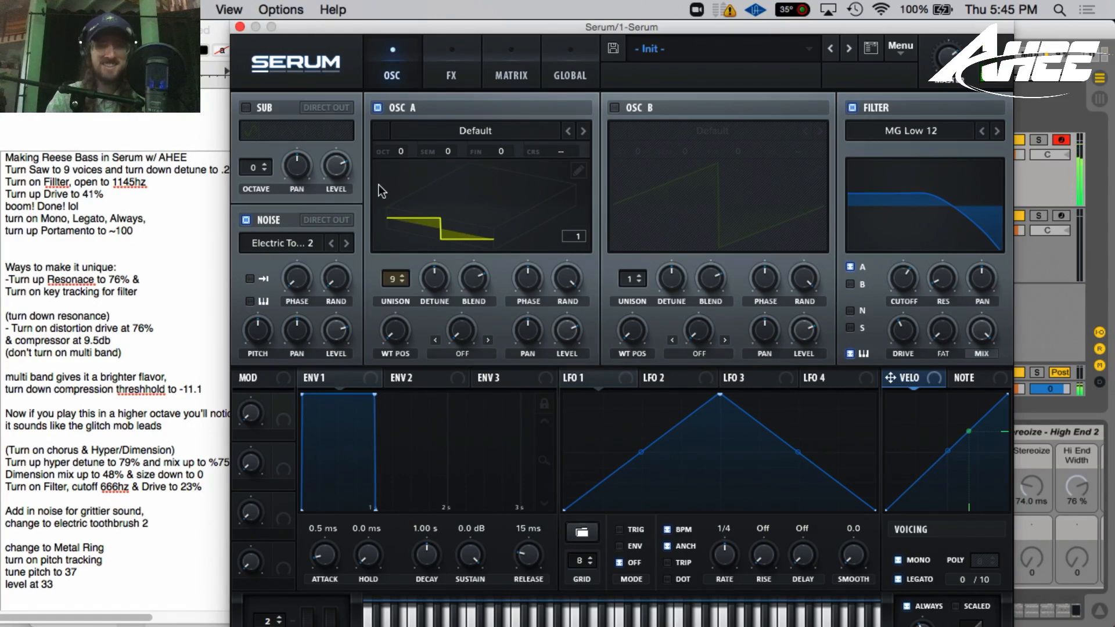
# - Load Metal Ring from AHEE Soundz as the noise oscillator's sample
pyautogui.click(287, 242)
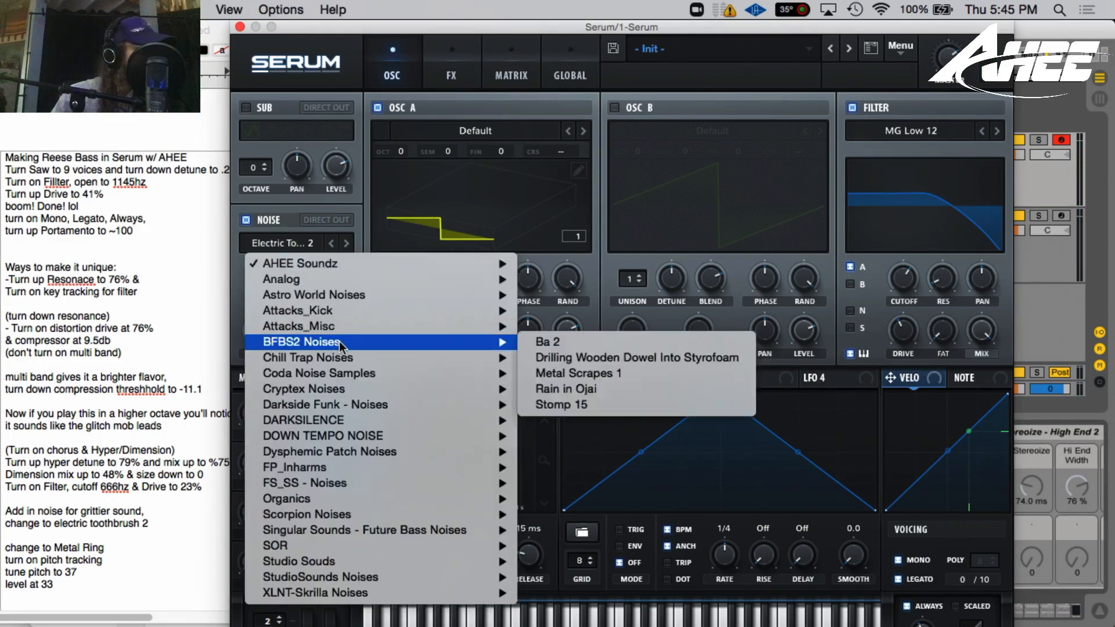
pyautogui.moveTo(374, 263)
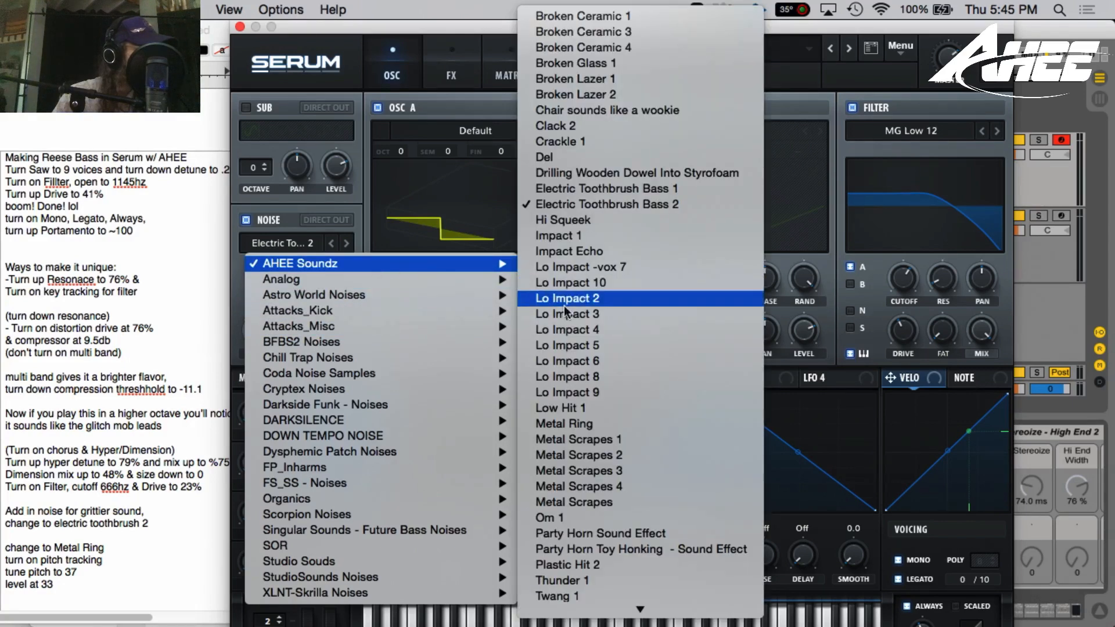
pyautogui.click(570, 424)
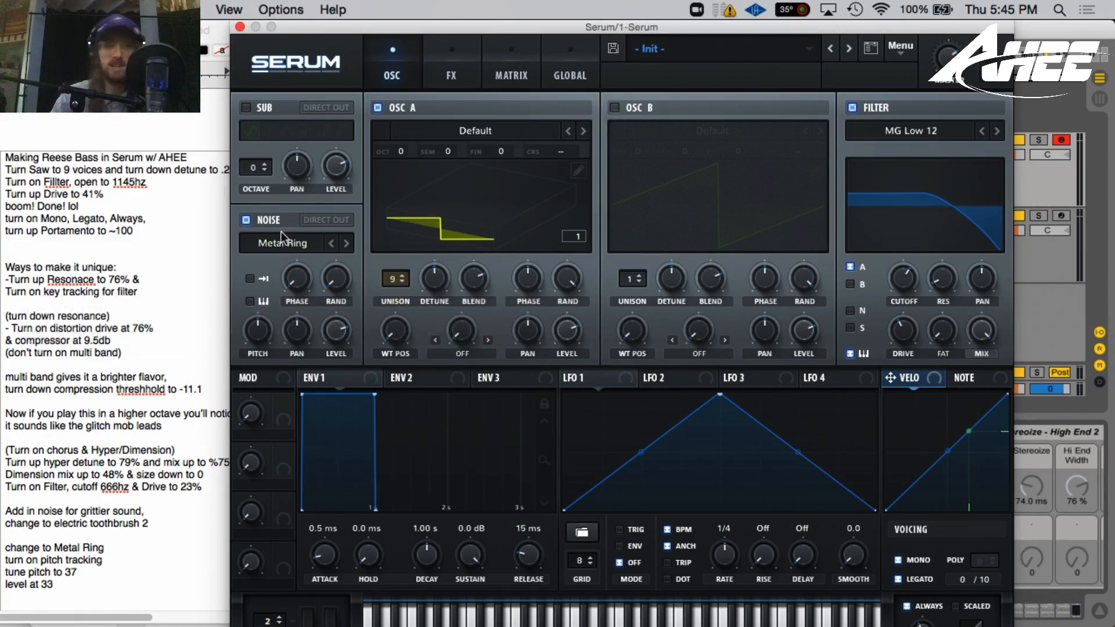
# - Turn on key tracking for the noise oscillator, raise its pitch and lower its level
pyautogui.moveTo(258, 330)
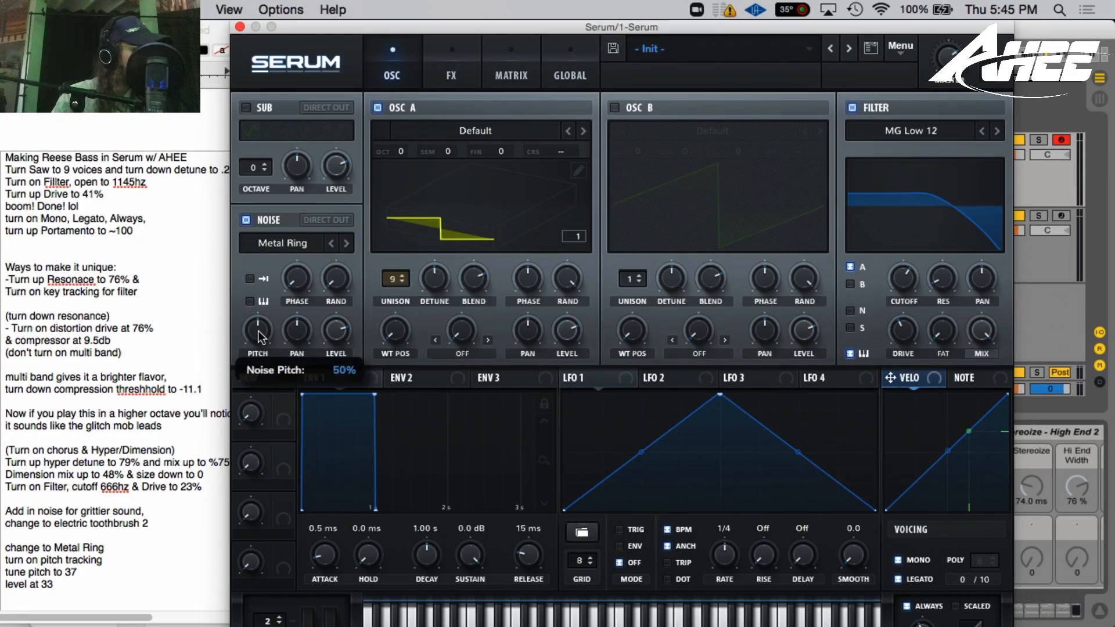
pyautogui.click(248, 302)
pyautogui.moveTo(255, 311); pyautogui.dragTo(257, 269)
pyautogui.moveTo(325, 336); pyautogui.dragTo(319, 400)
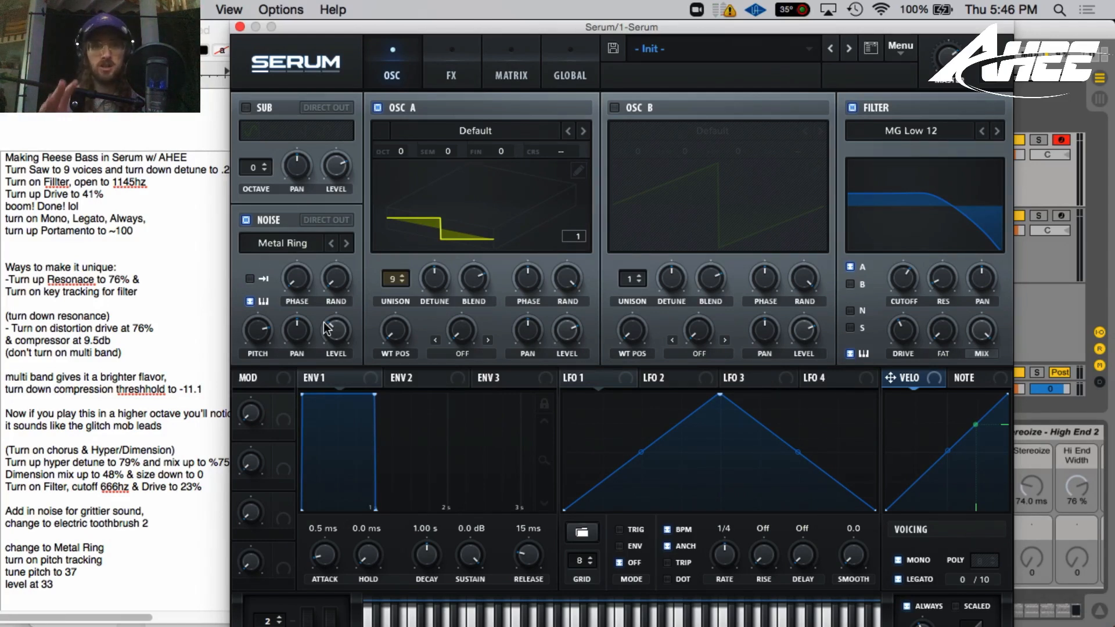
# - Bring up the notes for the second Reese recipe and reset Serum to the init preset
pyautogui.click(454, 62)
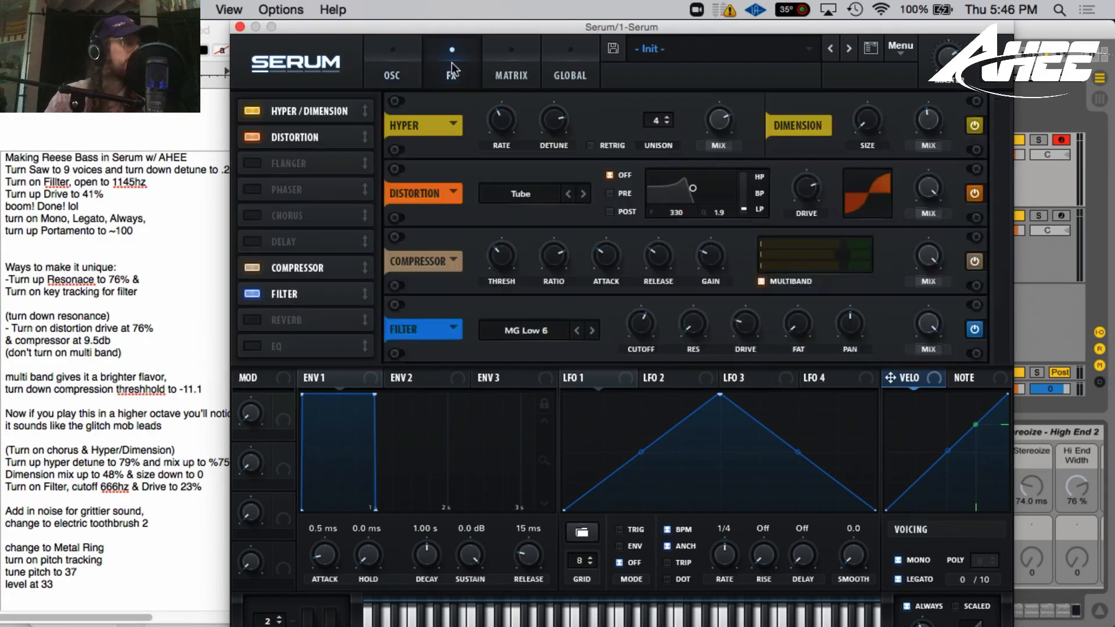
pyautogui.click(392, 62)
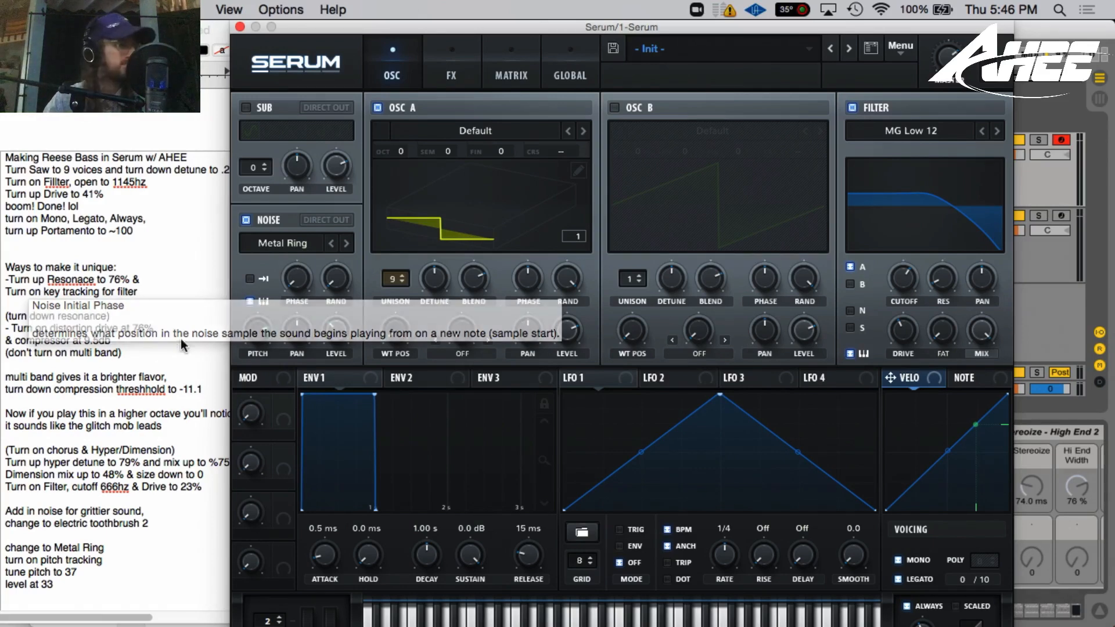
pyautogui.scroll(-10, 165, 339)
pyautogui.click(900, 47)
pyautogui.click(923, 142)
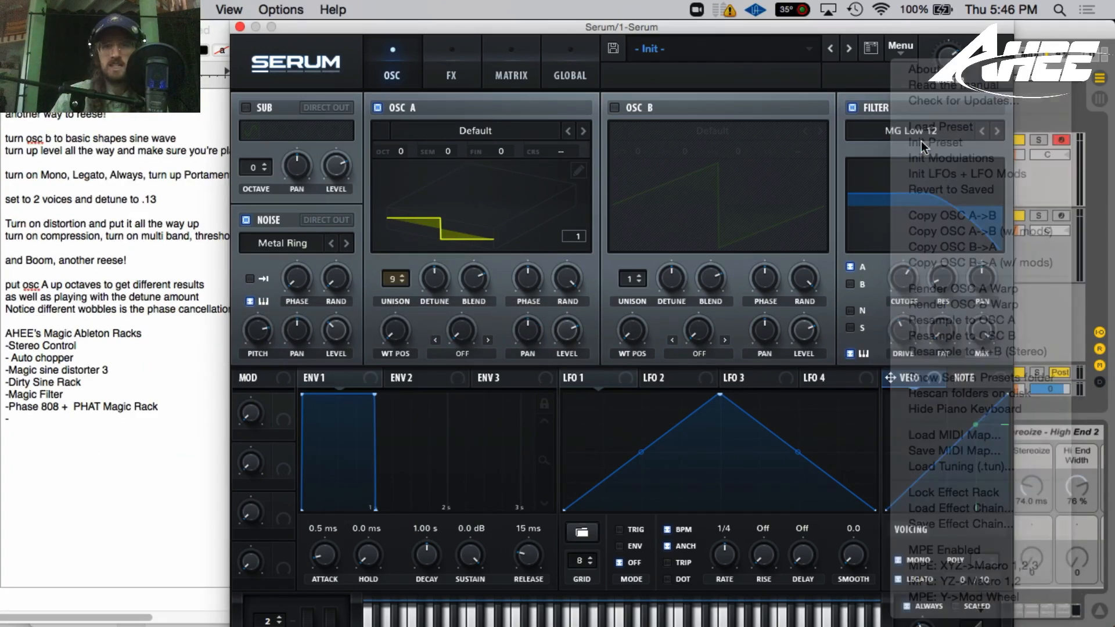
# - Enable OSC B with the Analog wavetable Basic Shapes, and switch OSC A's waveform display to 2D
pyautogui.click(615, 109)
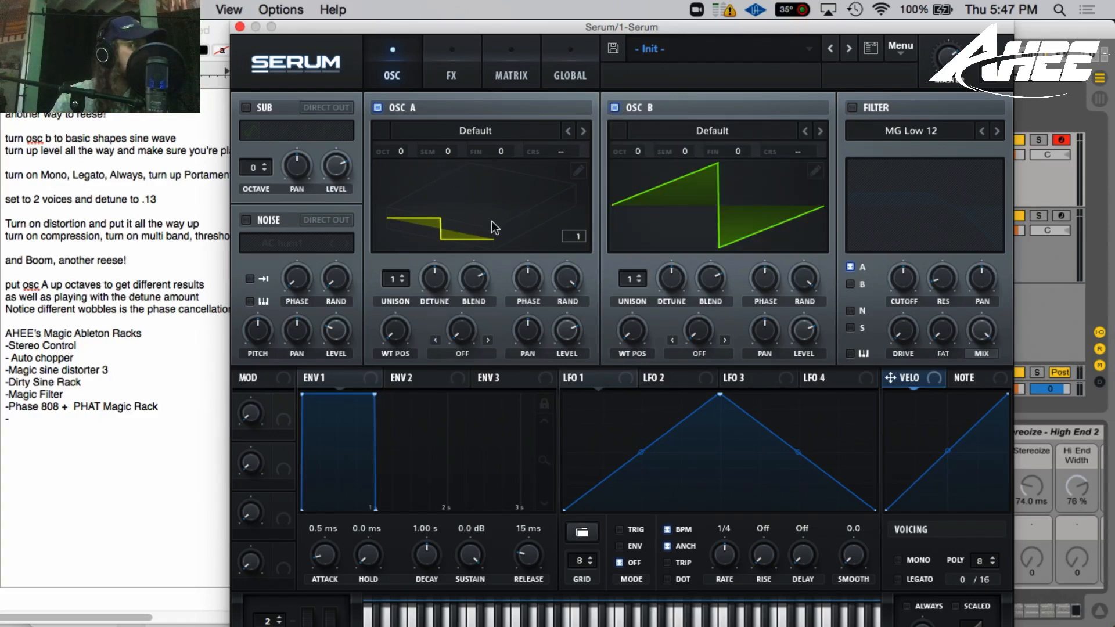
pyautogui.click(526, 226)
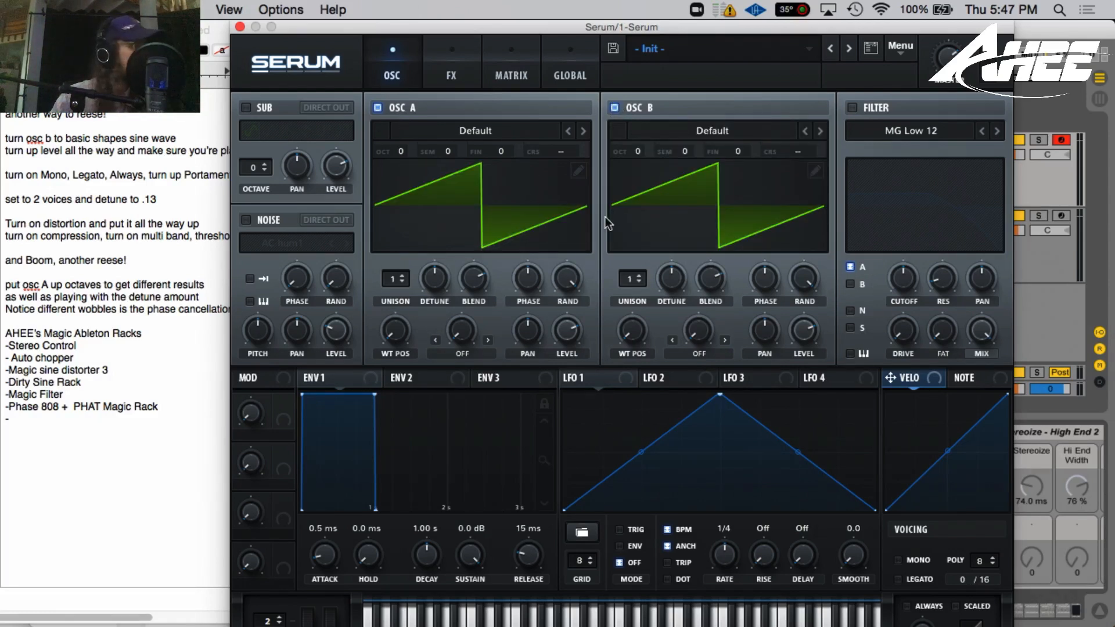
pyautogui.click(670, 129)
pyautogui.moveTo(674, 166)
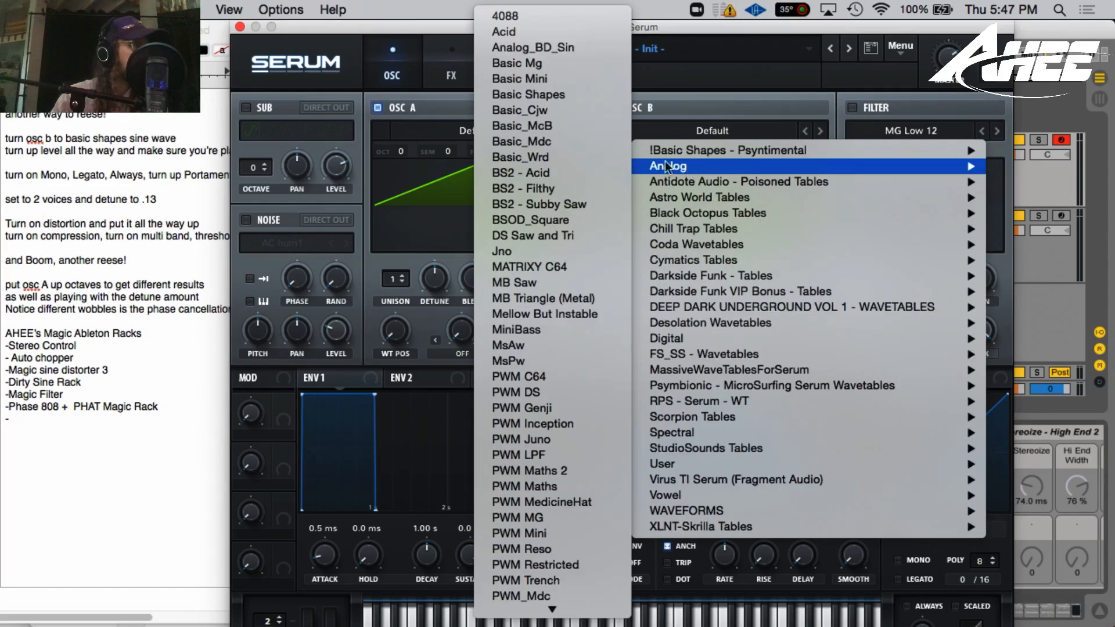
pyautogui.click(566, 95)
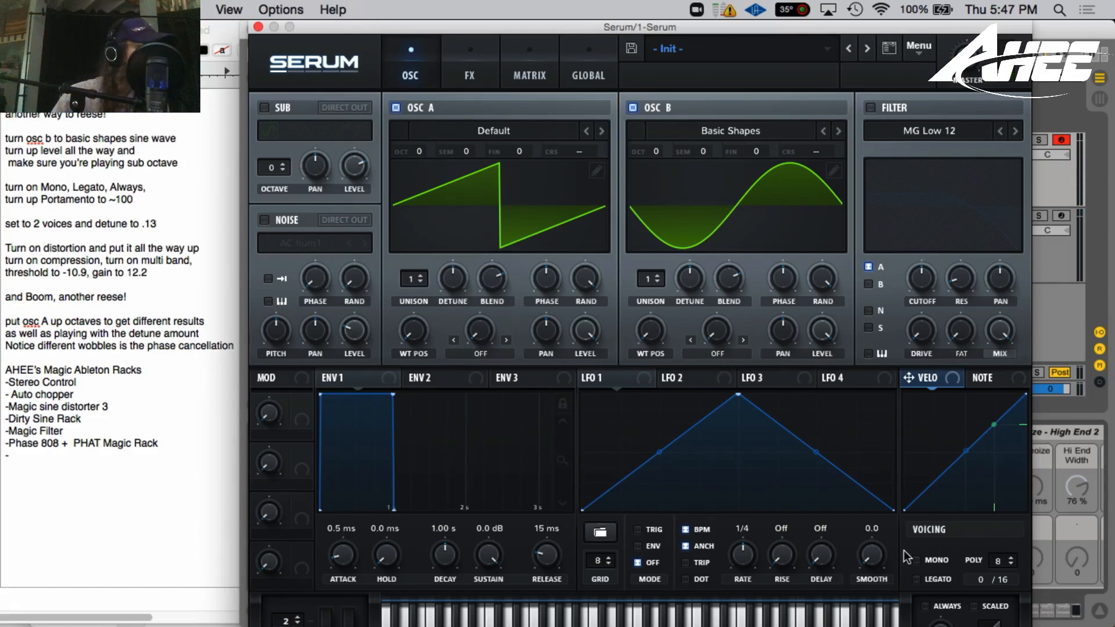
# - Turn on Mono, Legato and Always in the voicing settings and raise the portamento
pyautogui.click(917, 560)
pyautogui.click(917, 578)
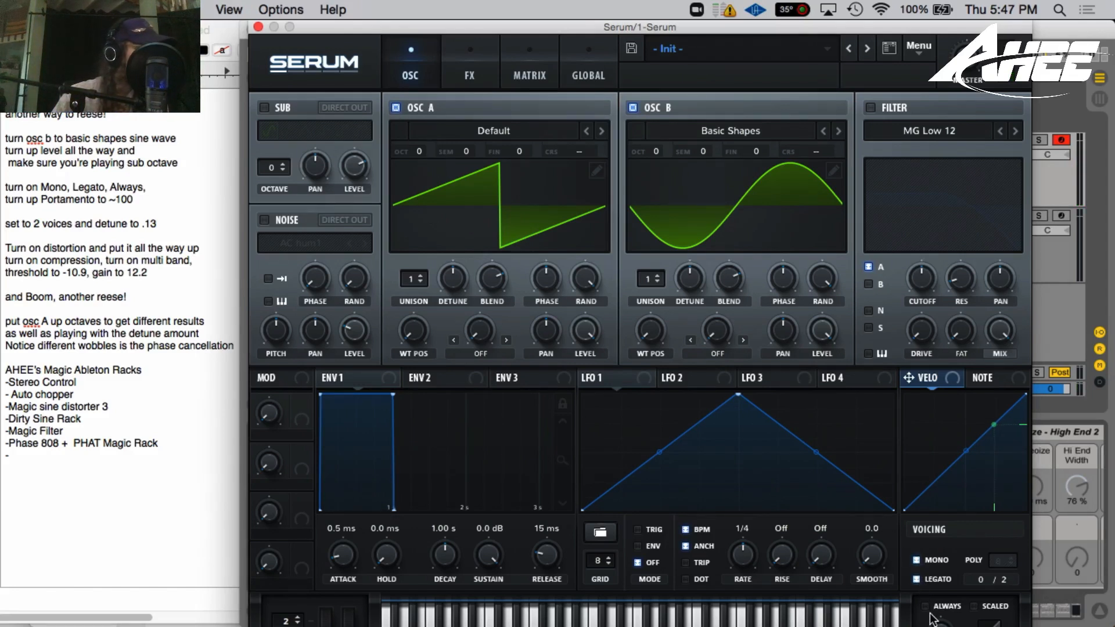
pyautogui.moveTo(938, 623); pyautogui.dragTo(929, 530)
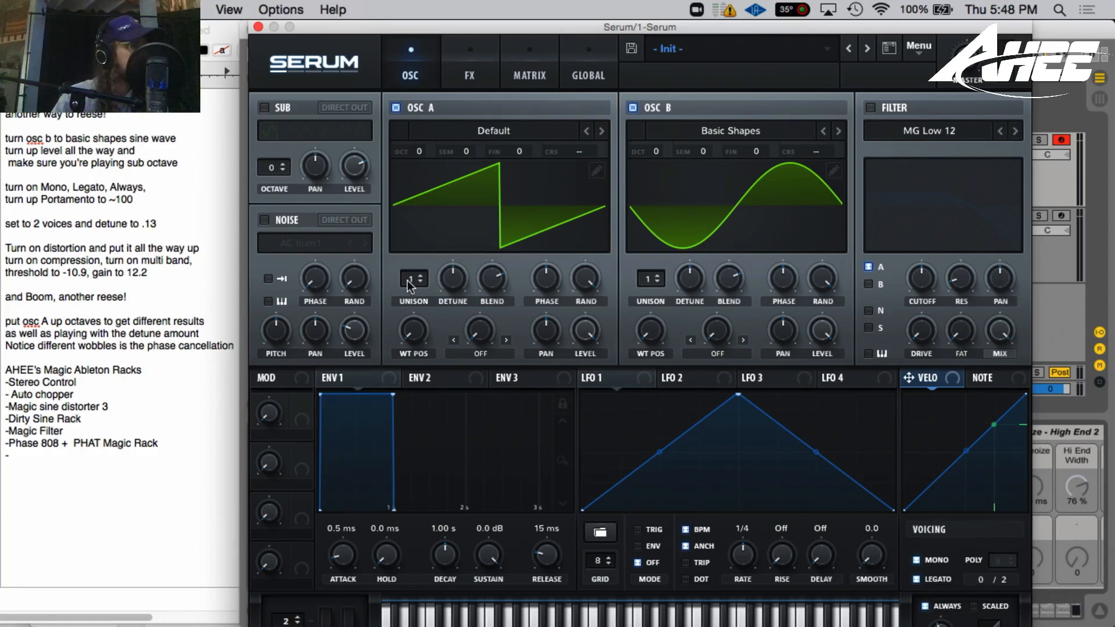
# - Set OSC A to 2 unison voices and lower its detune to about 0.13
pyautogui.moveTo(407, 280); pyautogui.dragTo(406, 263)
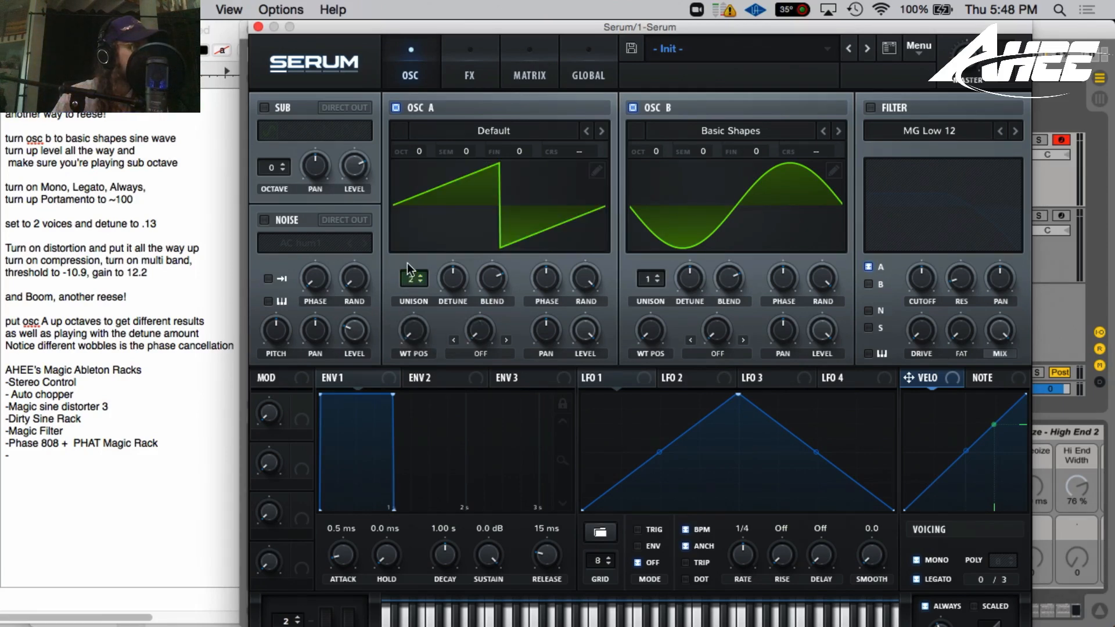
pyautogui.moveTo(444, 284); pyautogui.dragTo(443, 304)
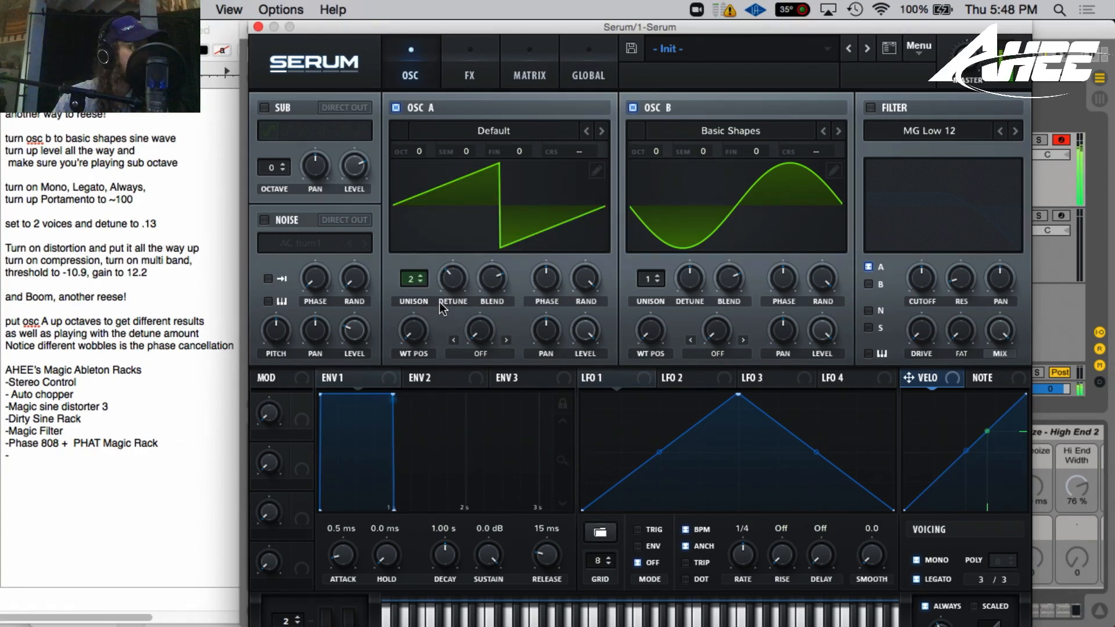
# - Enable the Distortion effect and raise its drive all the way up
pyautogui.click(469, 75)
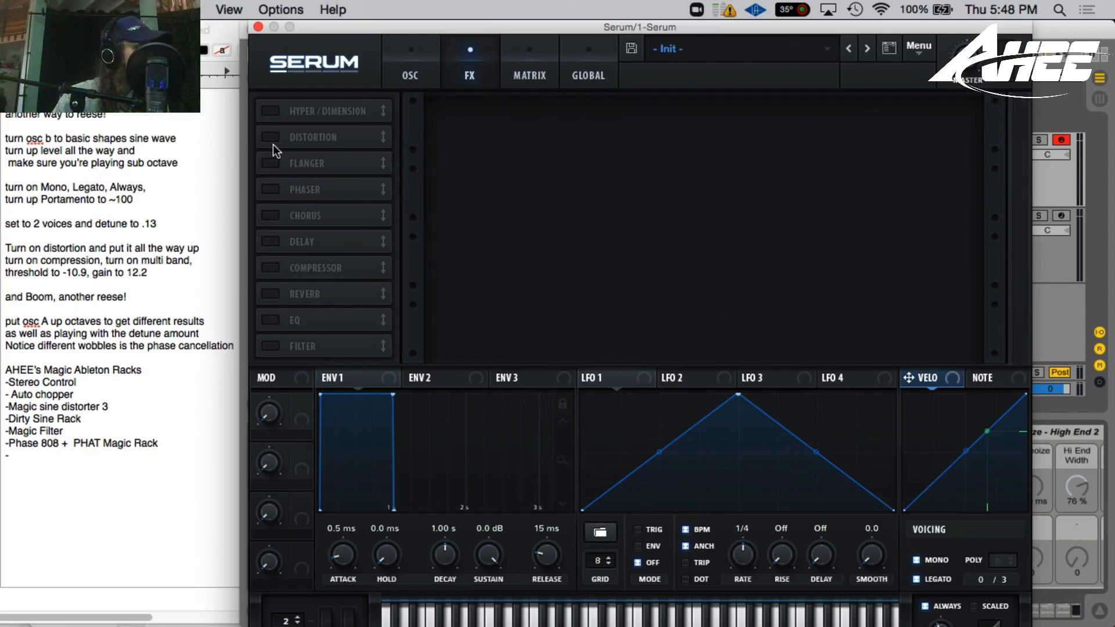
pyautogui.click(272, 139)
pyautogui.moveTo(824, 120); pyautogui.dragTo(822, 3)
pyautogui.moveTo(816, 126); pyautogui.dragTo(817, 45)
# - Enable the Compressor effect with Multiband, setting its gain to about 12.2 dB and its threshold to about -10.9 dB
pyautogui.click(270, 267)
pyautogui.click(780, 213)
pyautogui.moveTo(729, 189); pyautogui.dragTo(709, 102)
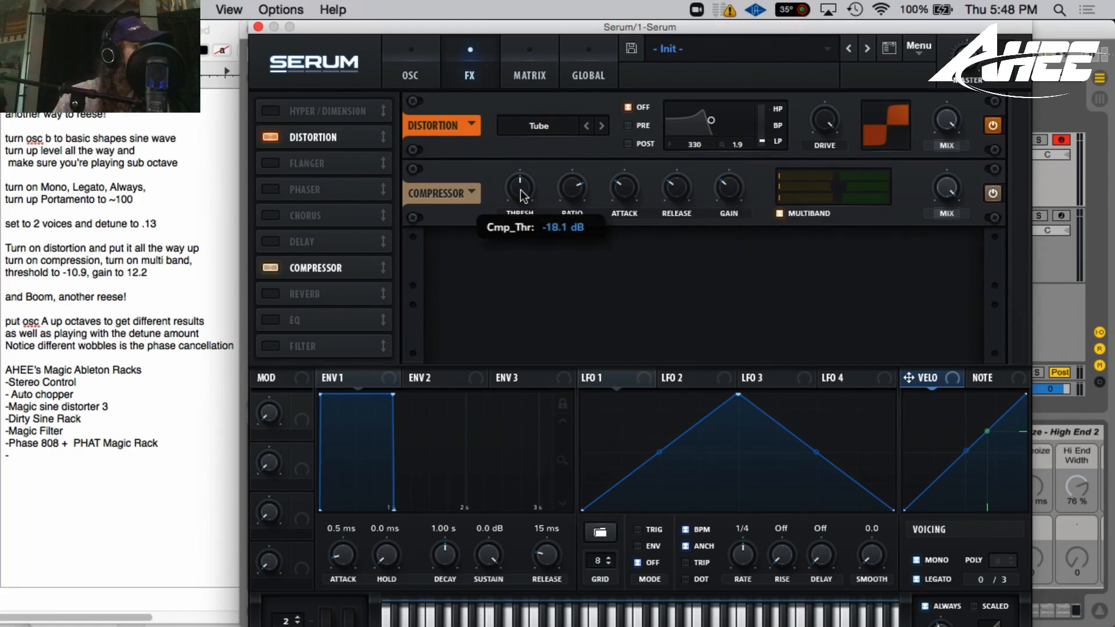
pyautogui.moveTo(525, 196); pyautogui.dragTo(515, 219)
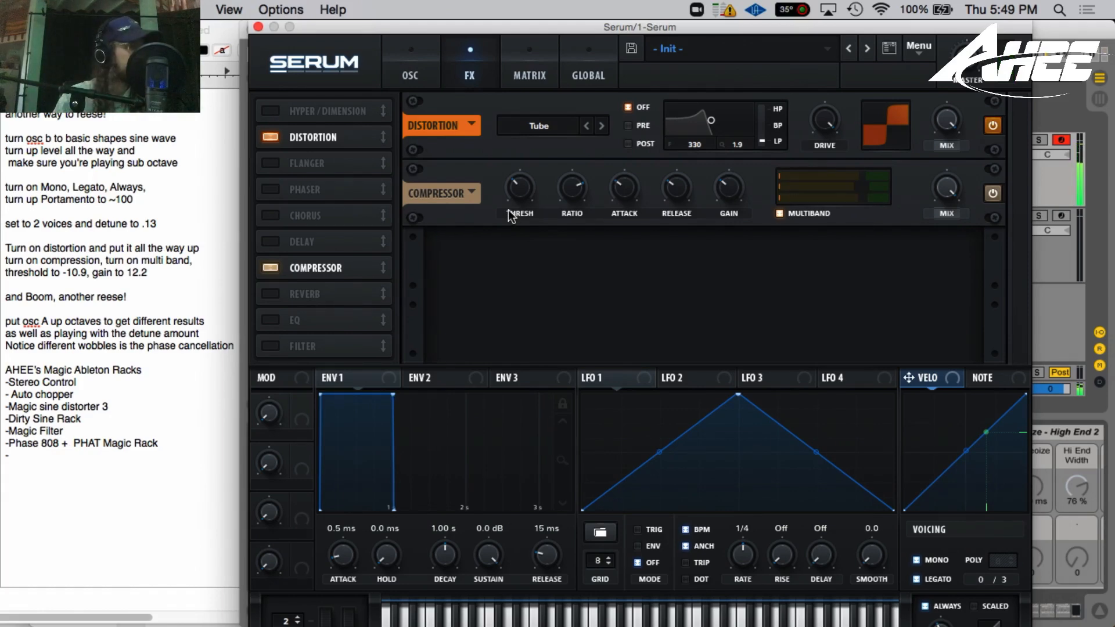
# - Raise OSC B's octave to +3
pyautogui.click(426, 79)
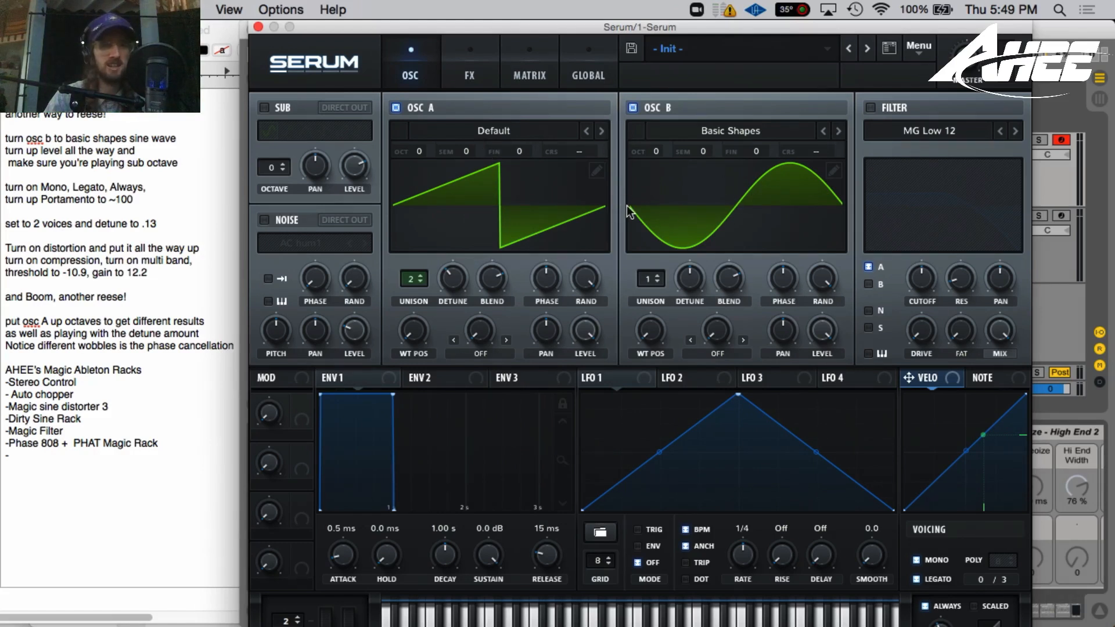
pyautogui.moveTo(654, 151); pyautogui.dragTo(658, 114)
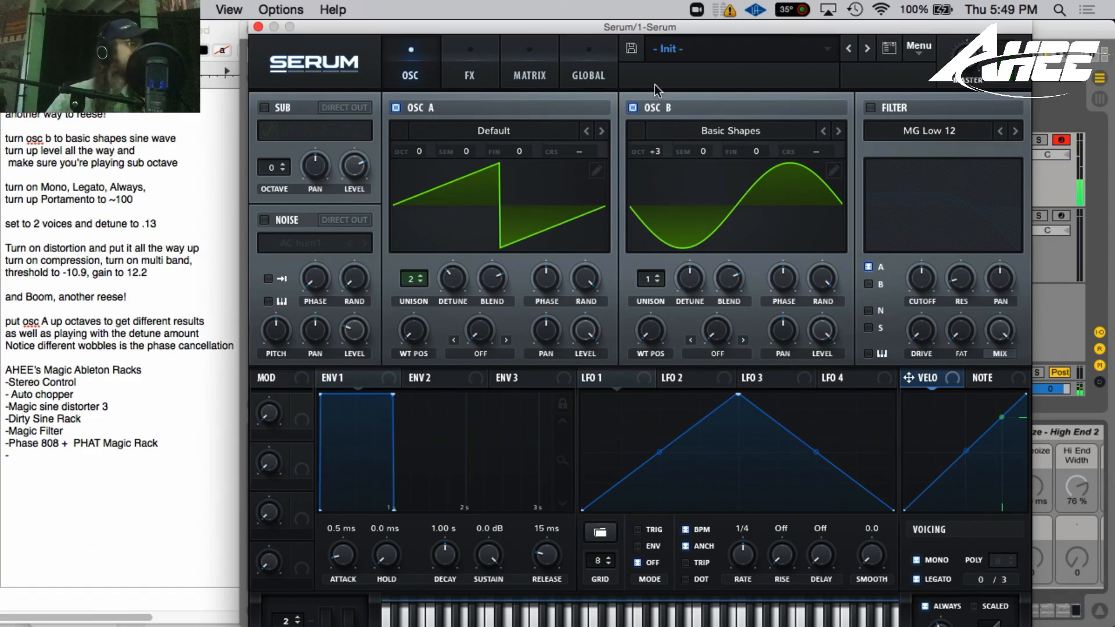
# - Reset OSC A to 1 unison voice and set its fine tuning to 49 cents
pyautogui.doubleClick(408, 285)
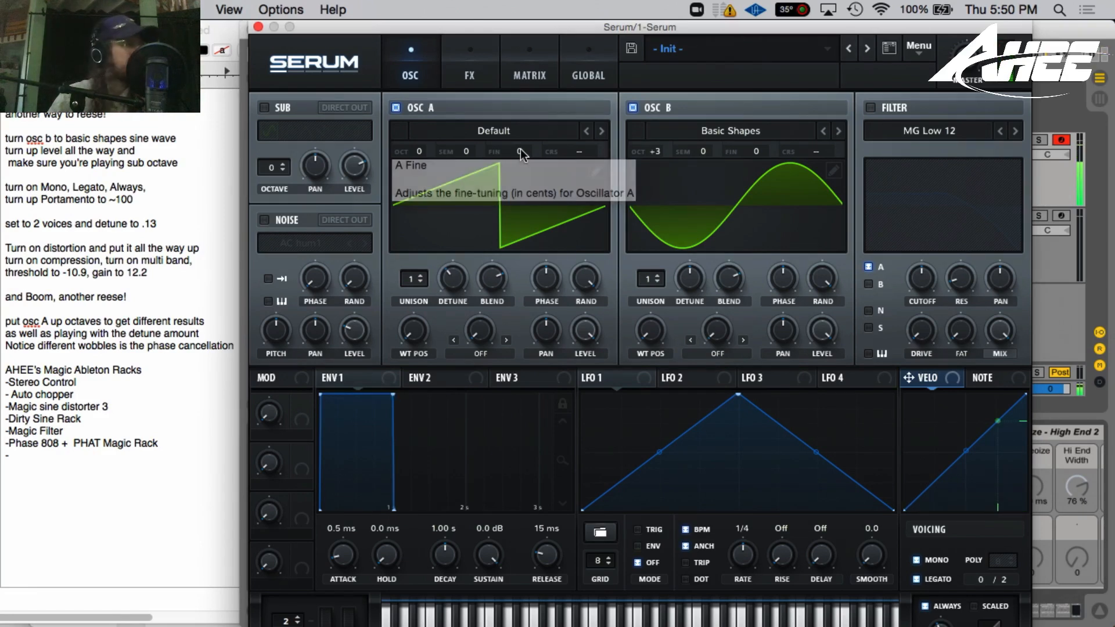
pyautogui.moveTo(520, 148); pyautogui.dragTo(521, 93)
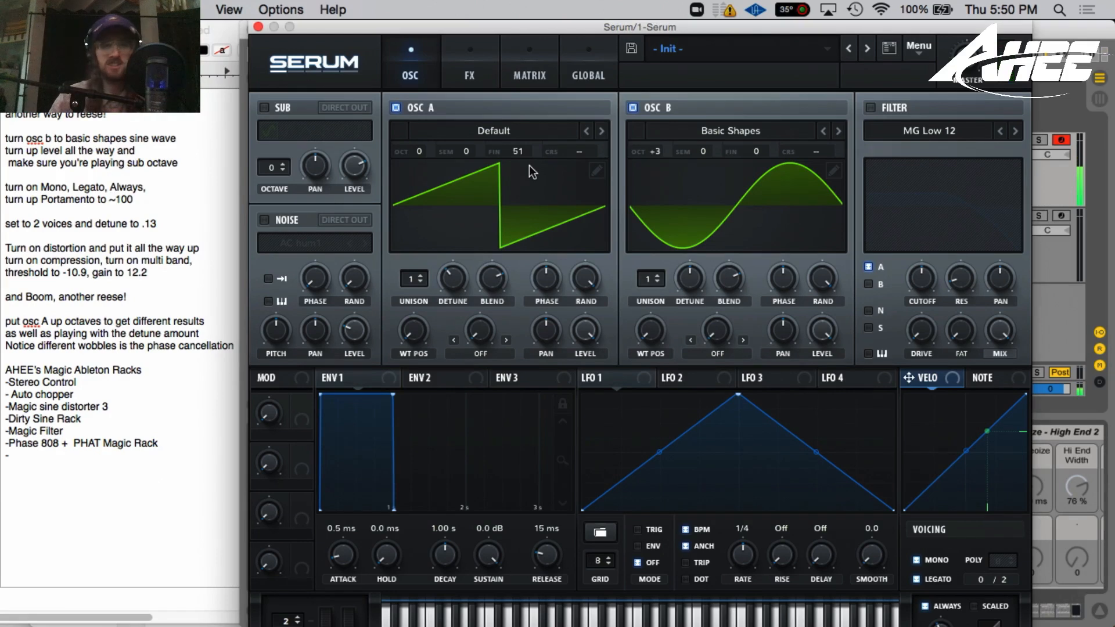
pyautogui.moveTo(521, 150); pyautogui.dragTo(521, 151)
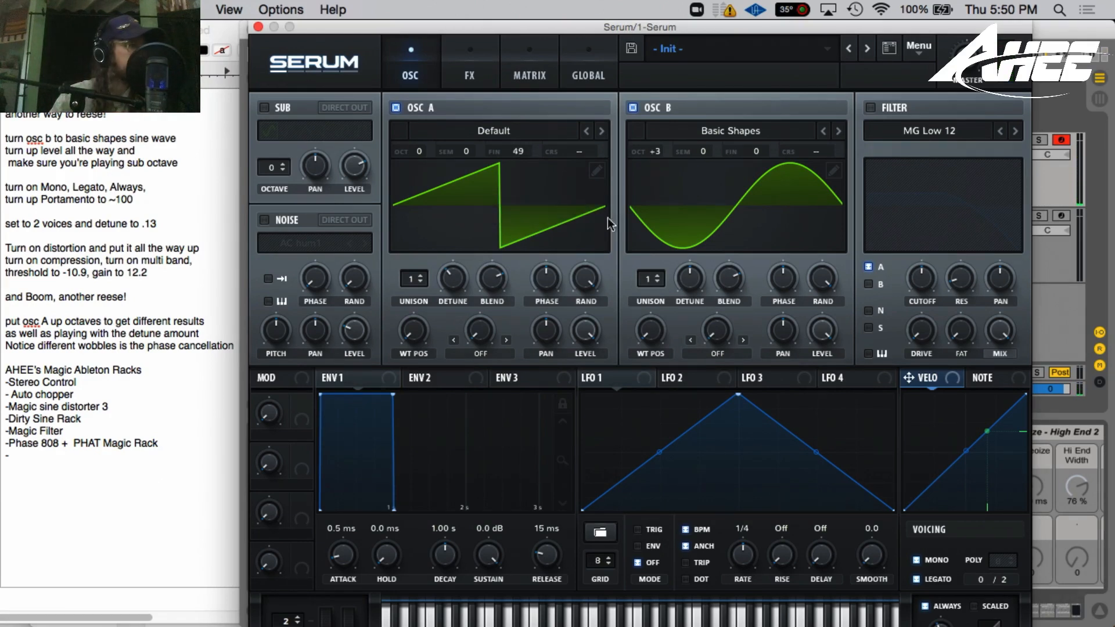
# - Lower OSC B's octave to +1, and give OSC A 2 unison voices with a higher detune
pyautogui.moveTo(656, 149); pyautogui.dragTo(655, 196)
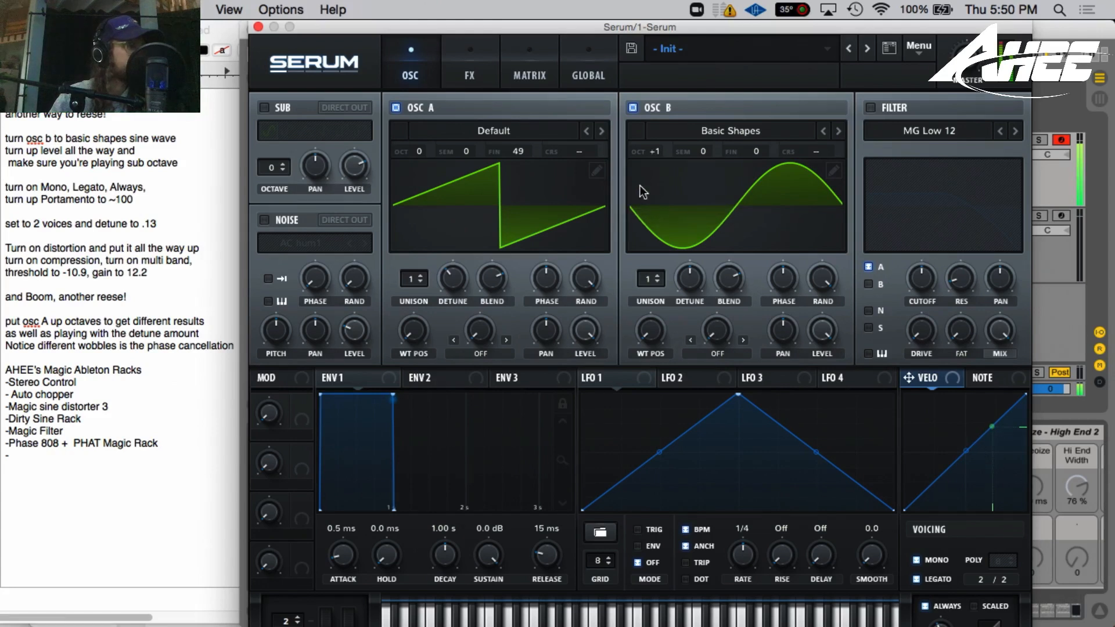
pyautogui.click(414, 278)
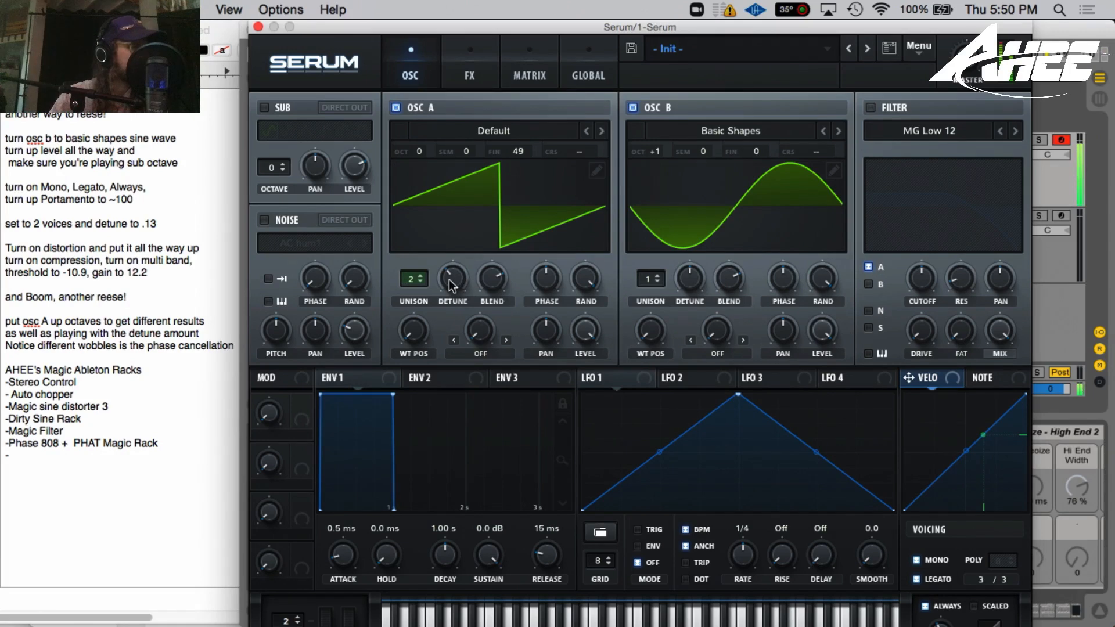
pyautogui.moveTo(448, 278); pyautogui.dragTo(447, 256)
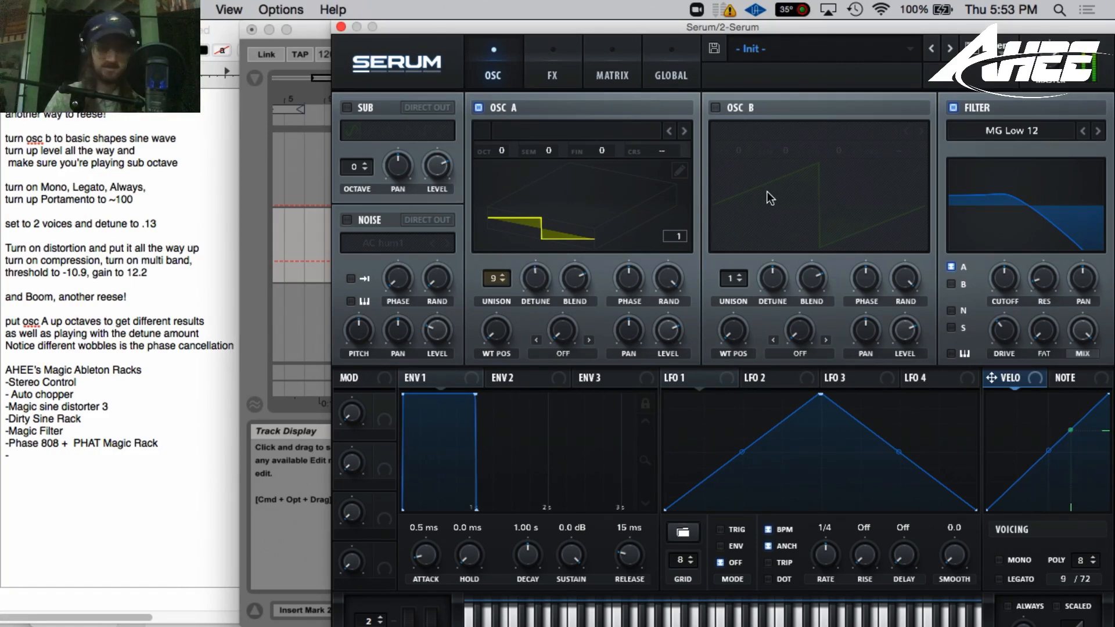
# - Close the Serum window and open the SPAN analyzer on the Master track to view its correlation meter
pyautogui.click(342, 27)
pyautogui.click(871, 389)
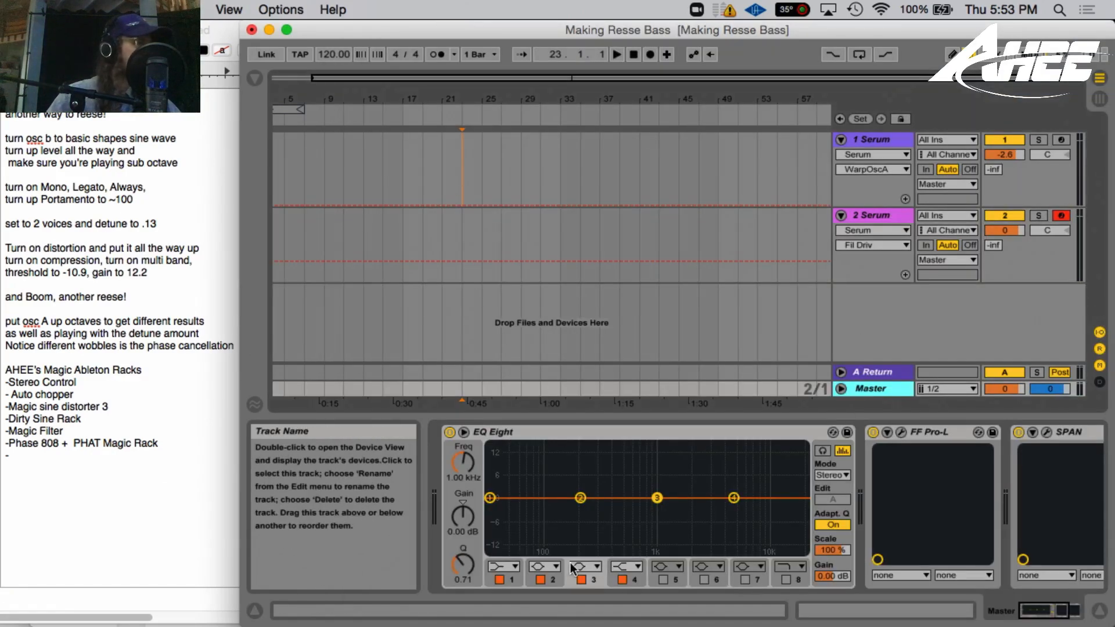
pyautogui.click(1046, 433)
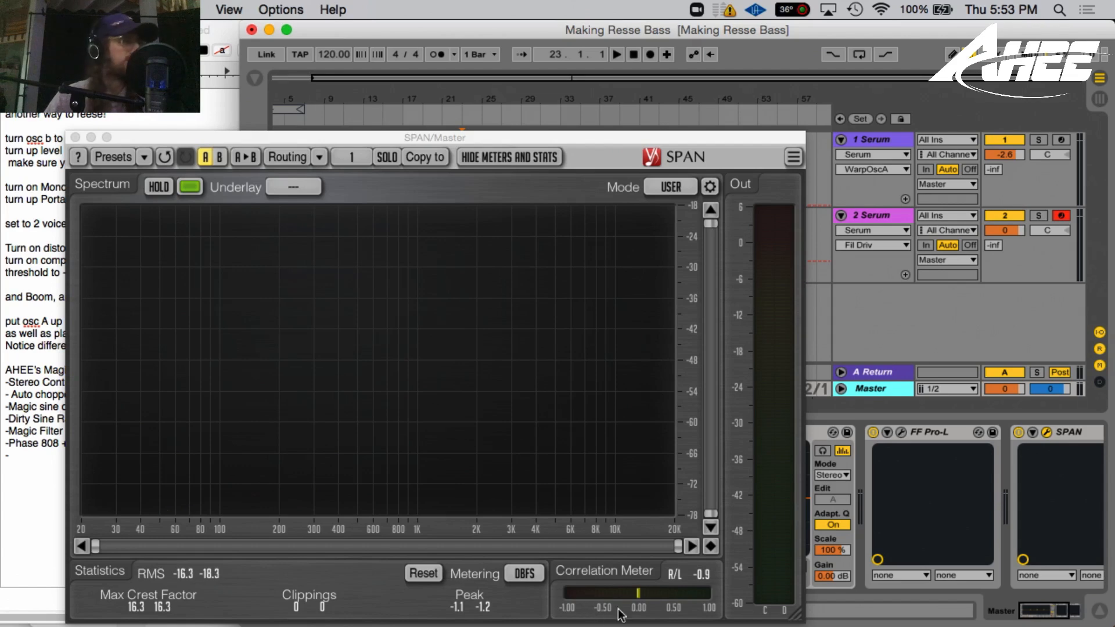
# - Copy AHEE's Stereo Control rack from the 1 Serum track to the 2 Serum track and activate it
pyautogui.click(876, 138)
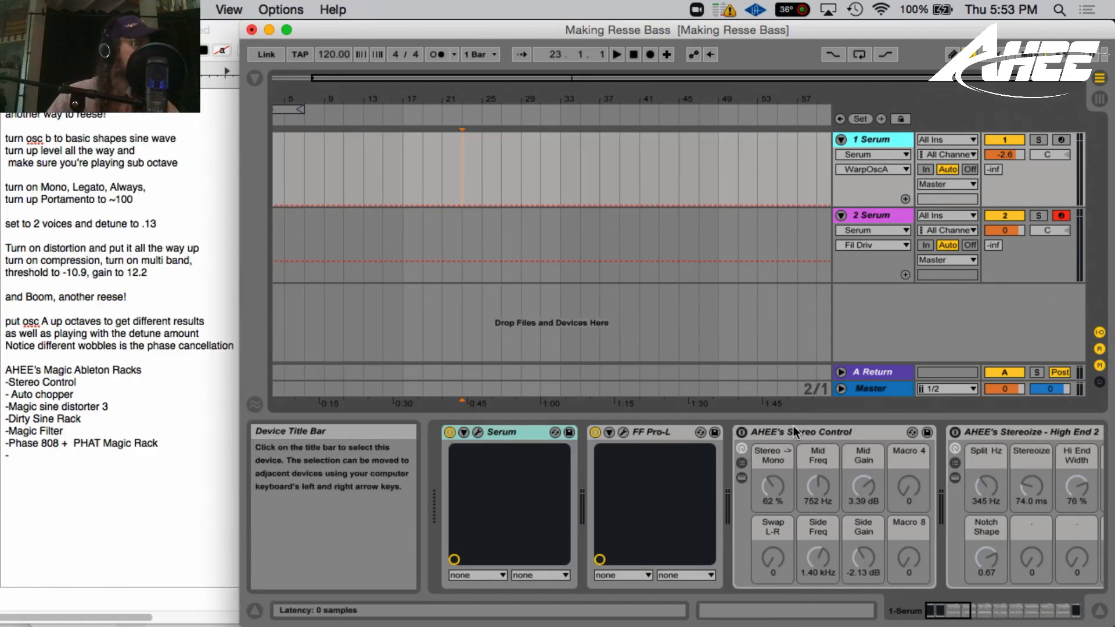
pyautogui.click(874, 214)
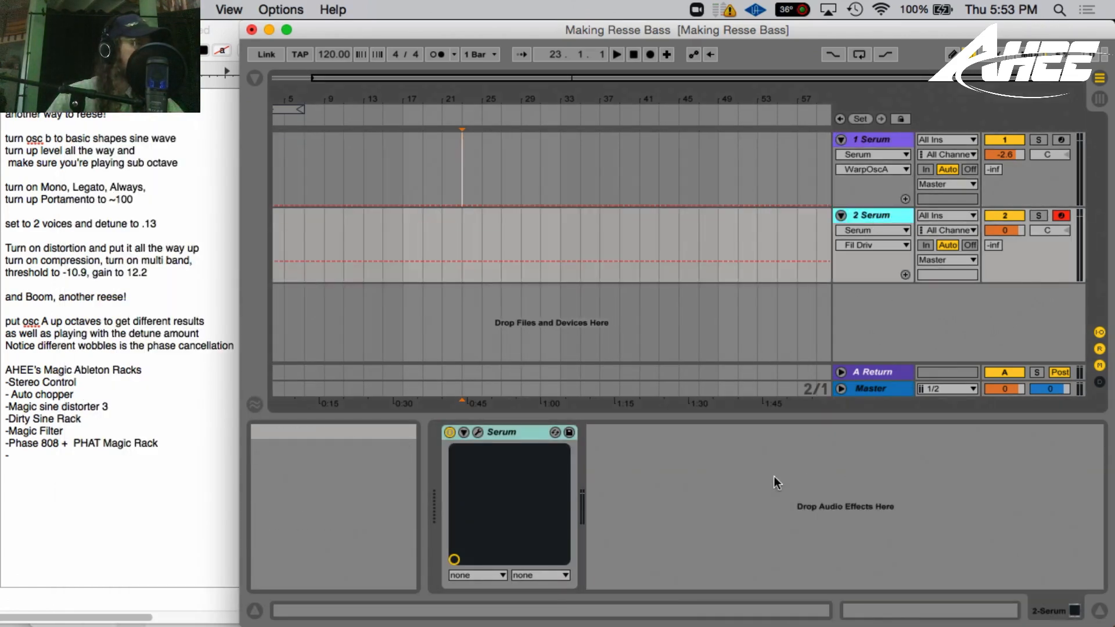
pyautogui.click(807, 477)
pyautogui.press('super+v')
pyautogui.click(596, 432)
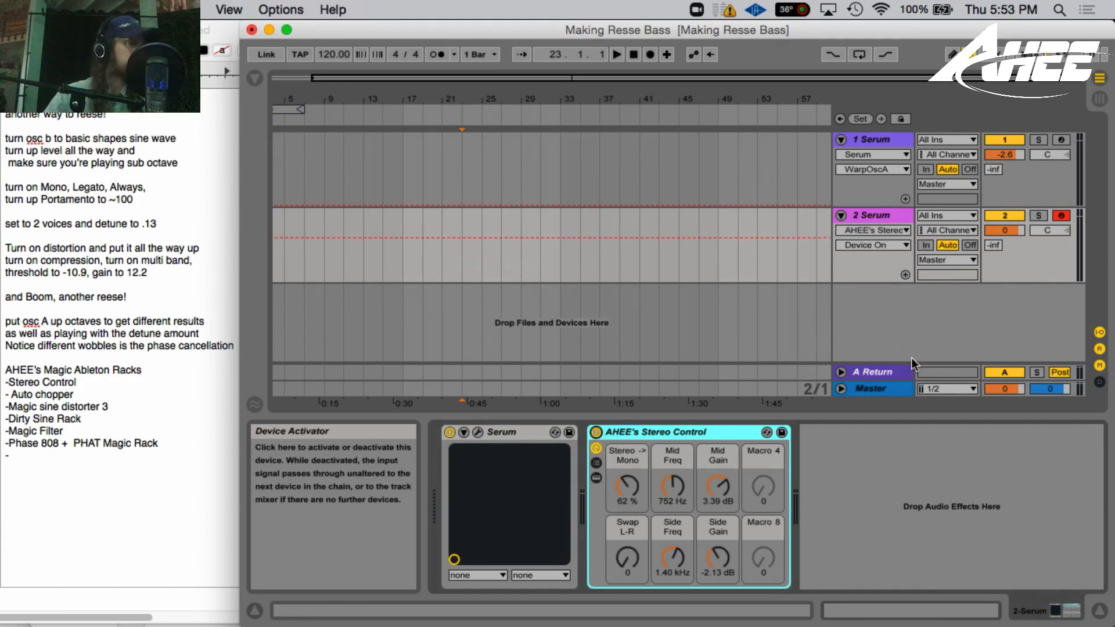
pyautogui.click(870, 392)
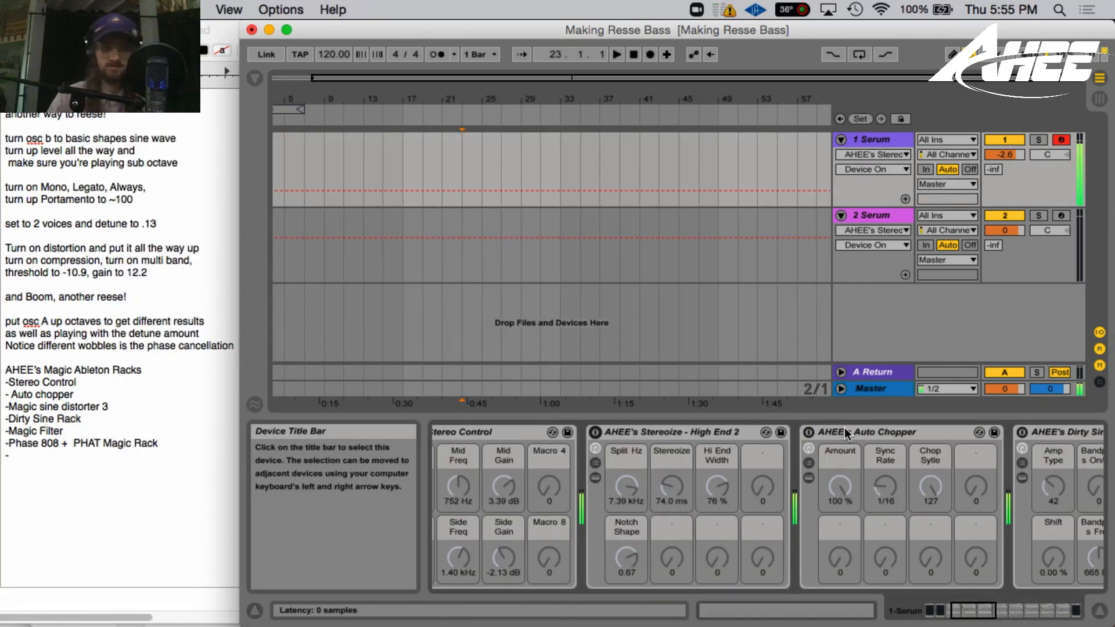
# - Audition AHEE's Auto Chopper on the 1 Serum track, activate AHEE's Dirty Sine Rack and switch the Auto Chopper off
pyautogui.click(809, 432)
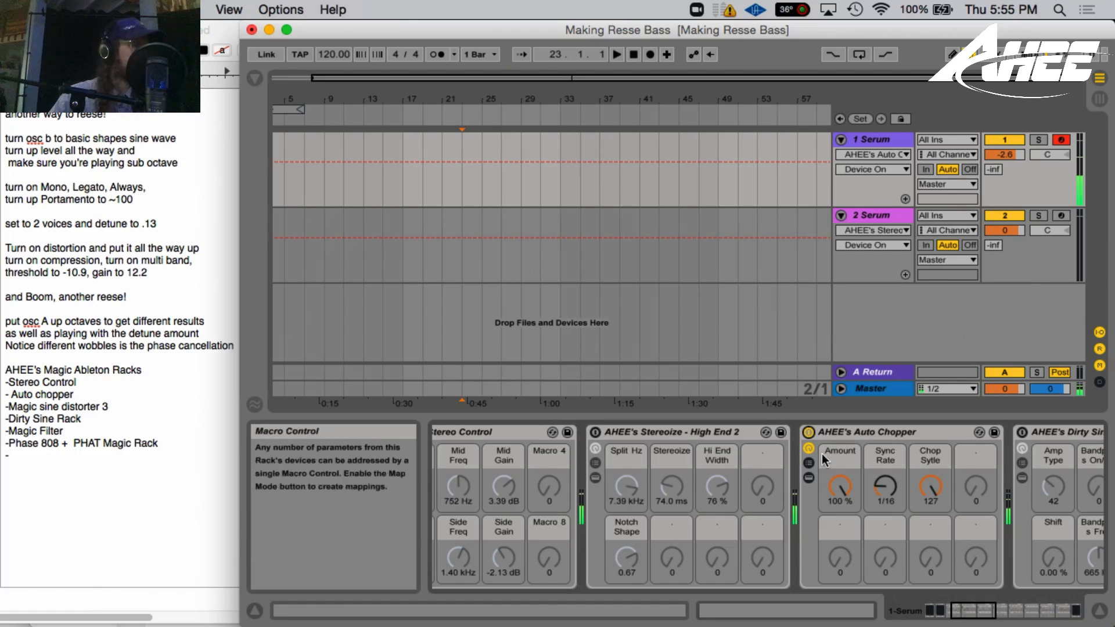
pyautogui.click(997, 611)
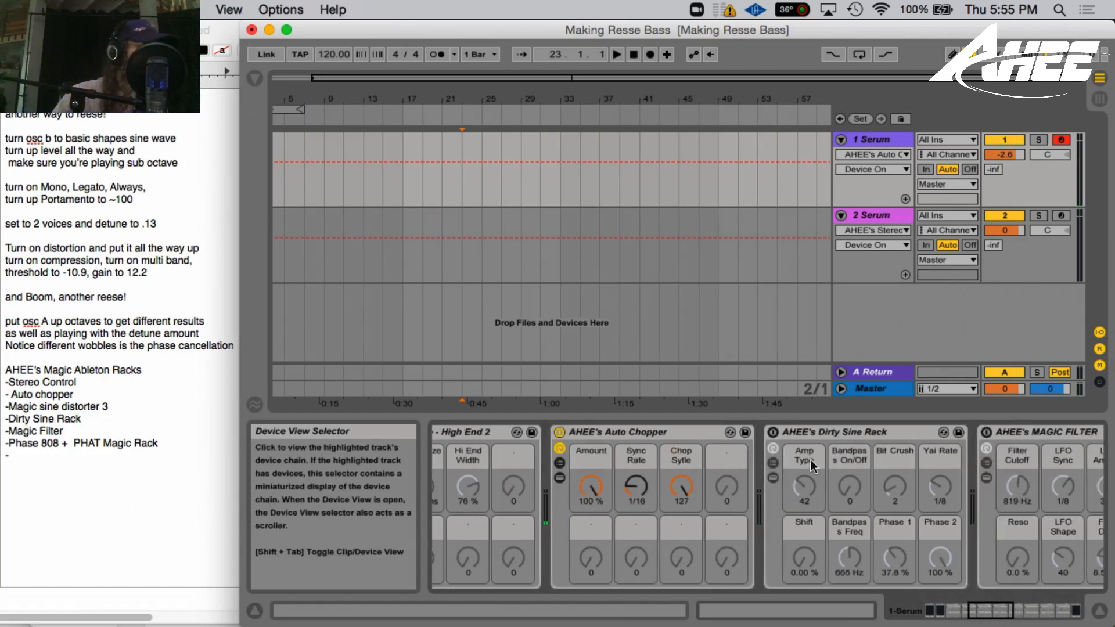
pyautogui.click(781, 430)
pyautogui.click(773, 432)
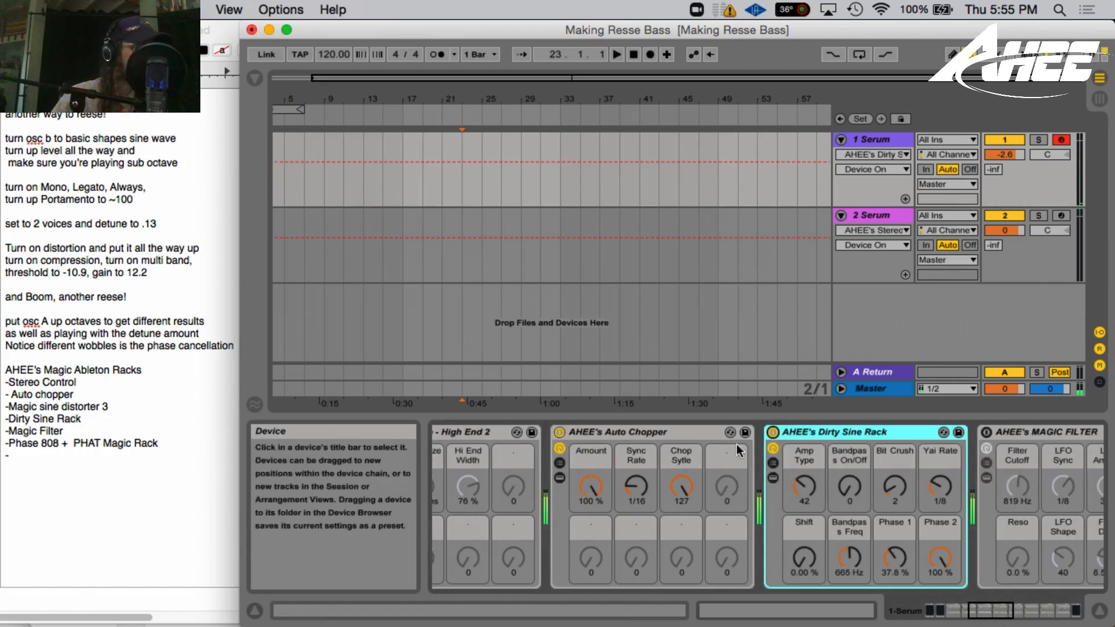
pyautogui.click(559, 434)
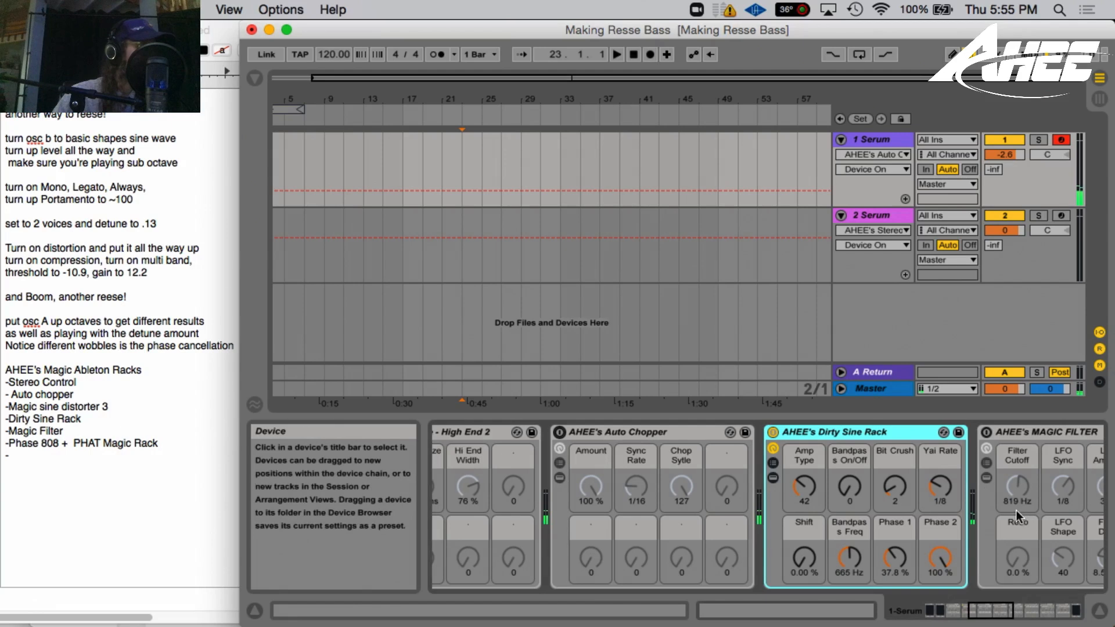
# - Activate AHEE's MAGIC FILTER rack, setting its LFO Sync to 1/16 and its Filter Cutoff to 259 Hz
pyautogui.click(987, 434)
pyautogui.moveTo(1001, 611); pyautogui.dragTo(1024, 612)
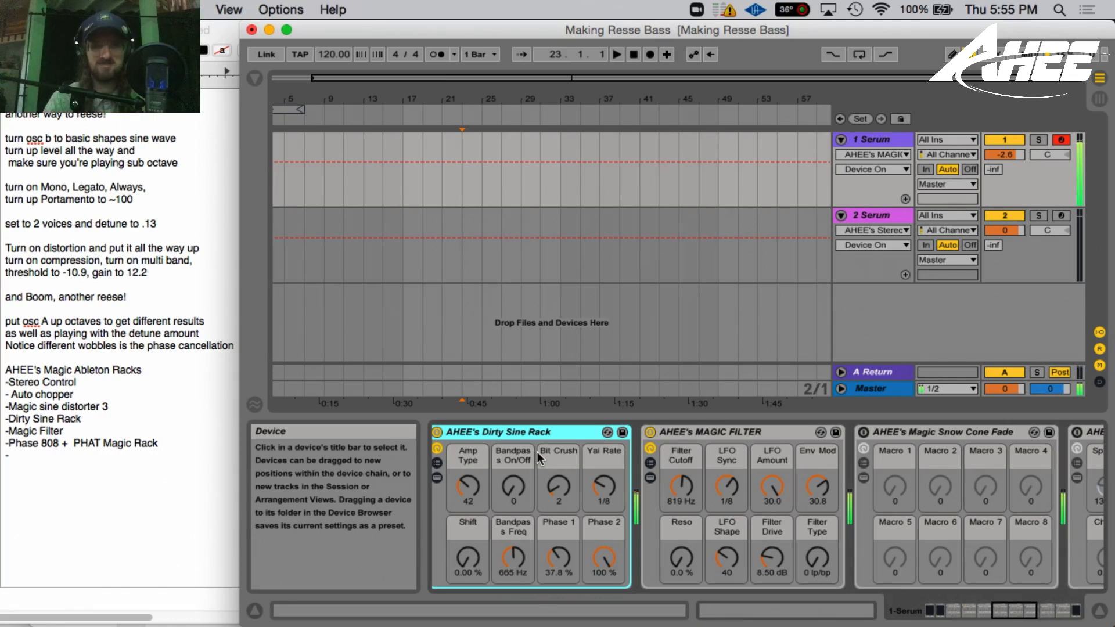
pyautogui.moveTo(693, 487)
pyautogui.mouseDown()
pyautogui.moveTo(692, 507)
pyautogui.moveTo(739, 468)
pyautogui.moveTo(690, 482)
pyautogui.moveTo(690, 462)
pyautogui.moveTo(690, 488)
pyautogui.mouseUp()
pyautogui.click(739, 483)
pyautogui.click(690, 488)
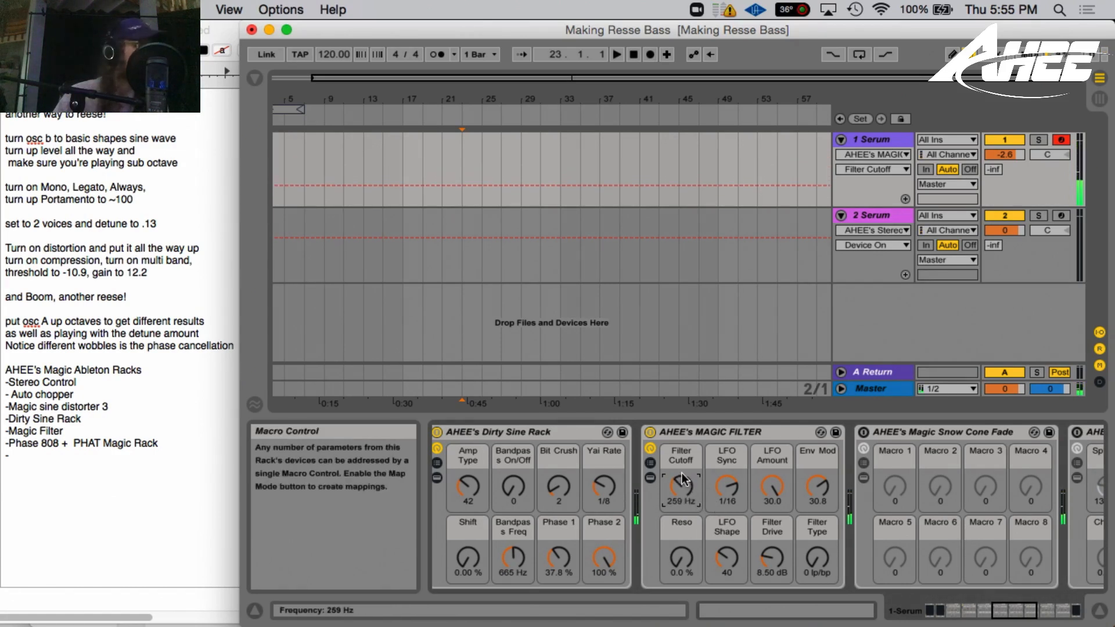
pyautogui.moveTo(1002, 609); pyautogui.dragTo(1005, 608)
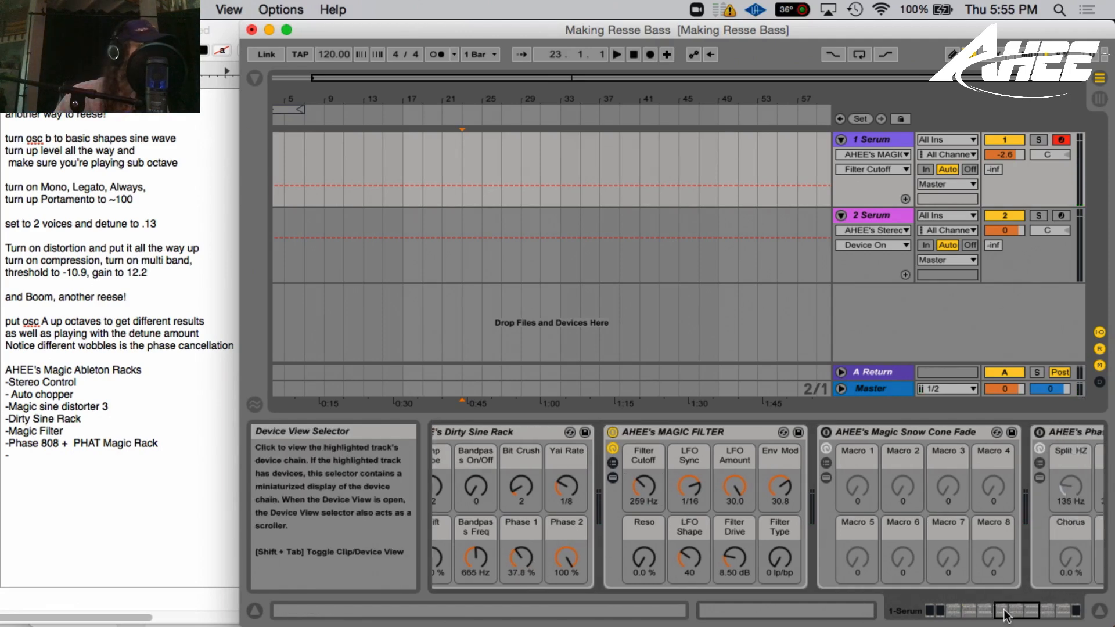